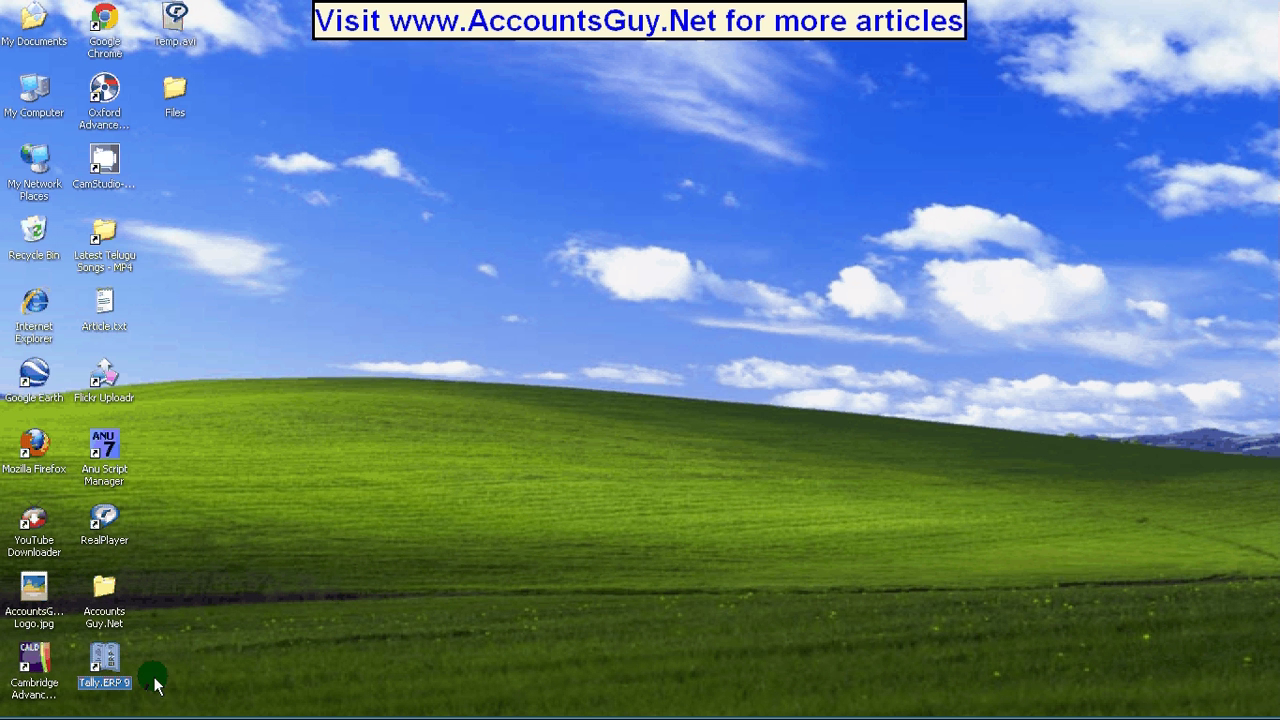
Launch Tally.ERP 9 from its desktop icon.
left_click(99, 667)
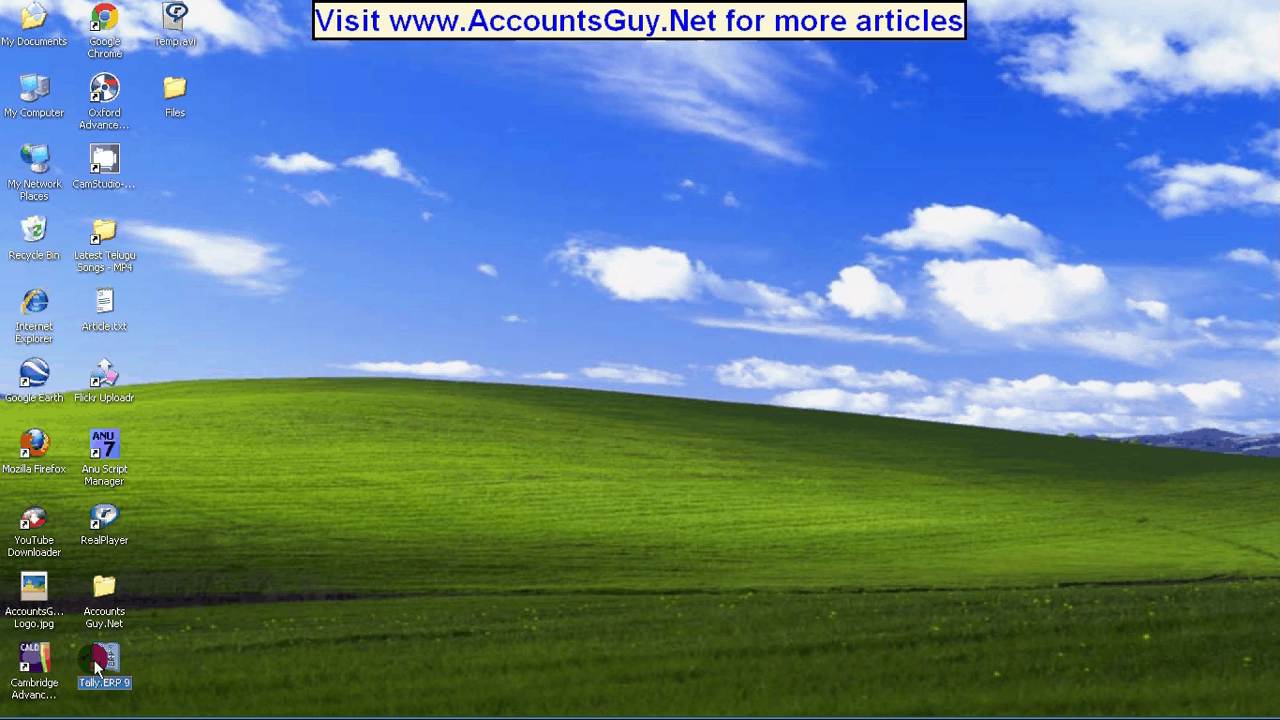
double_click(99, 667)
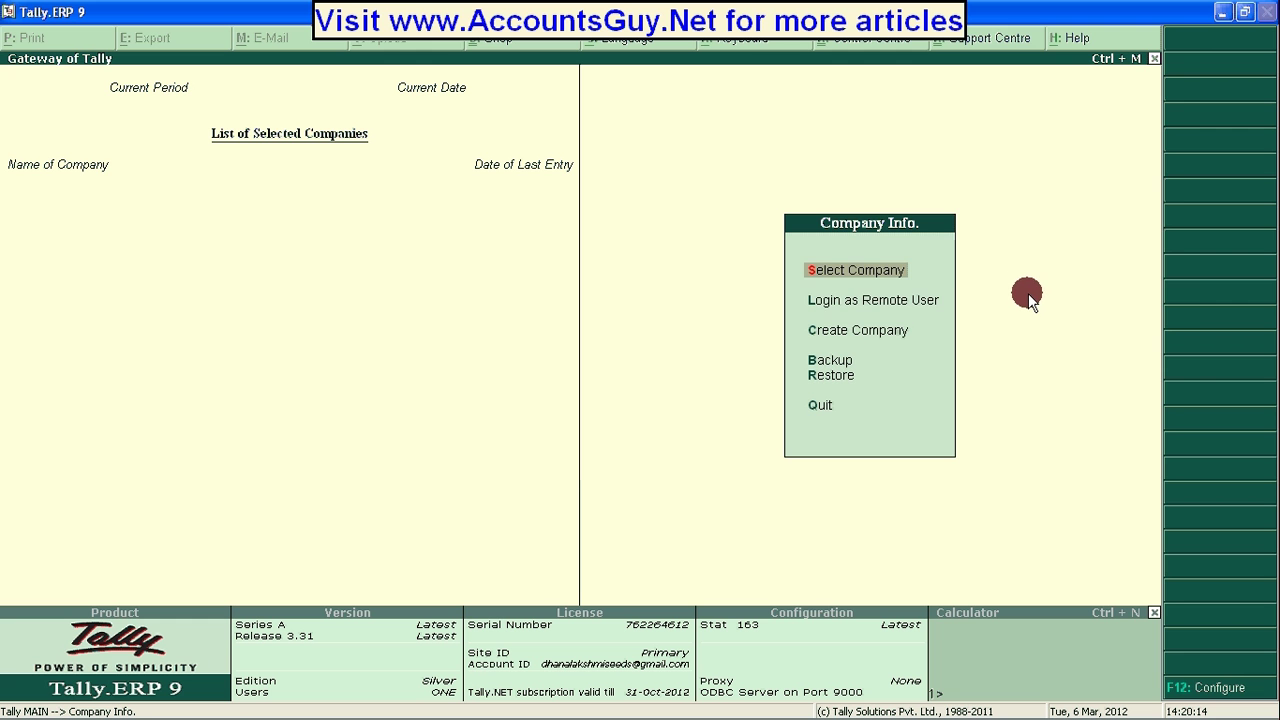
Start a new company named AccountsGuy.Net and enter its mailing name.
key("Down")
key("Up")
key("Down")
key("Down")
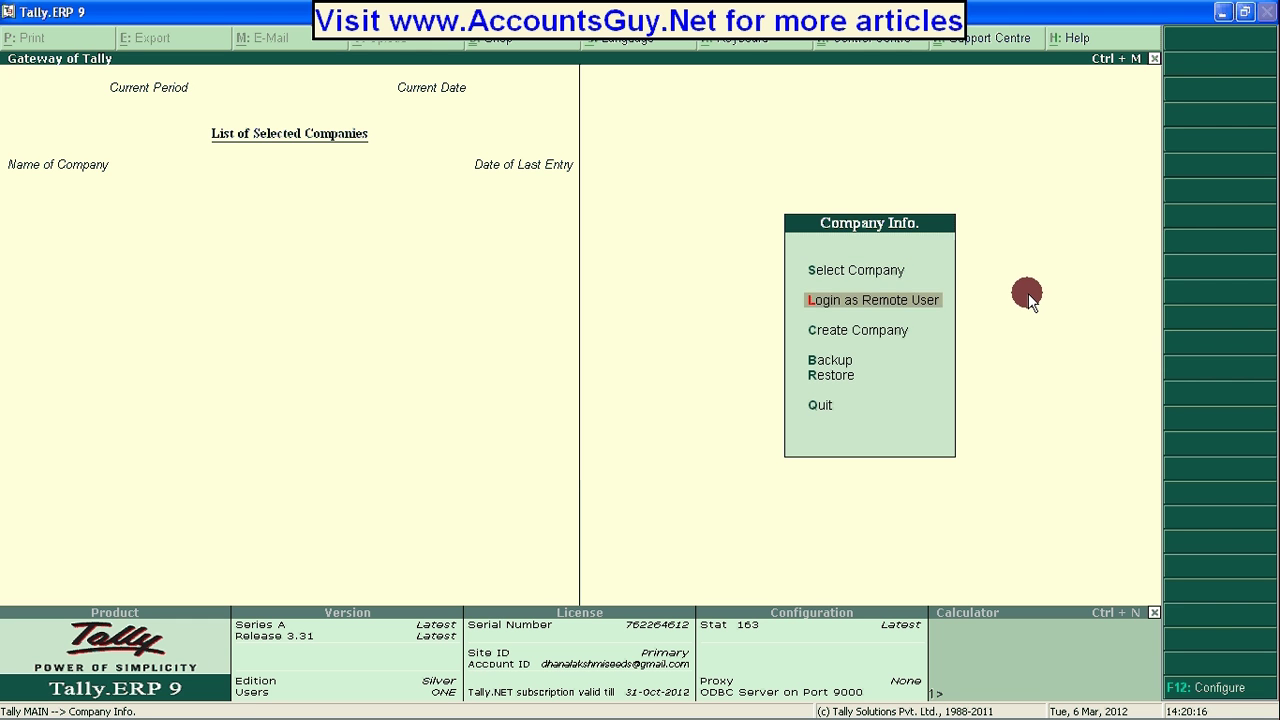
key("Down")
key("Up")
key("Return")
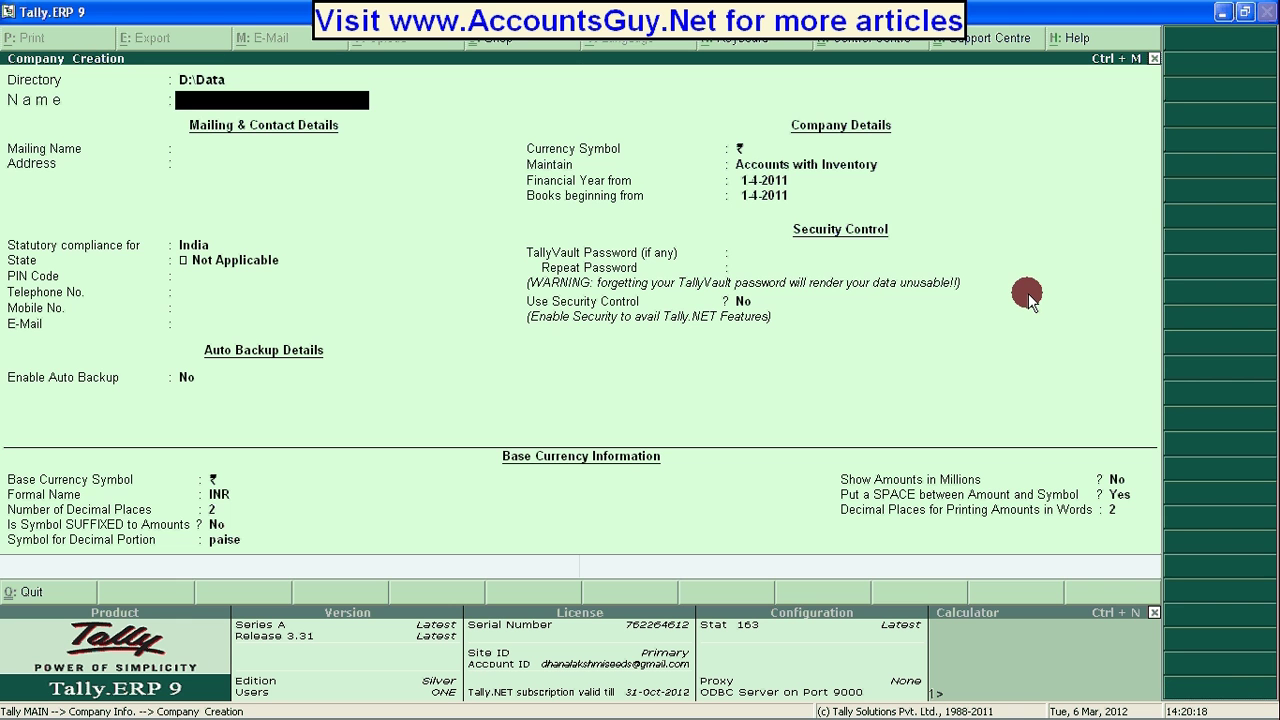
type("AccountsGuy")
type(".Net")
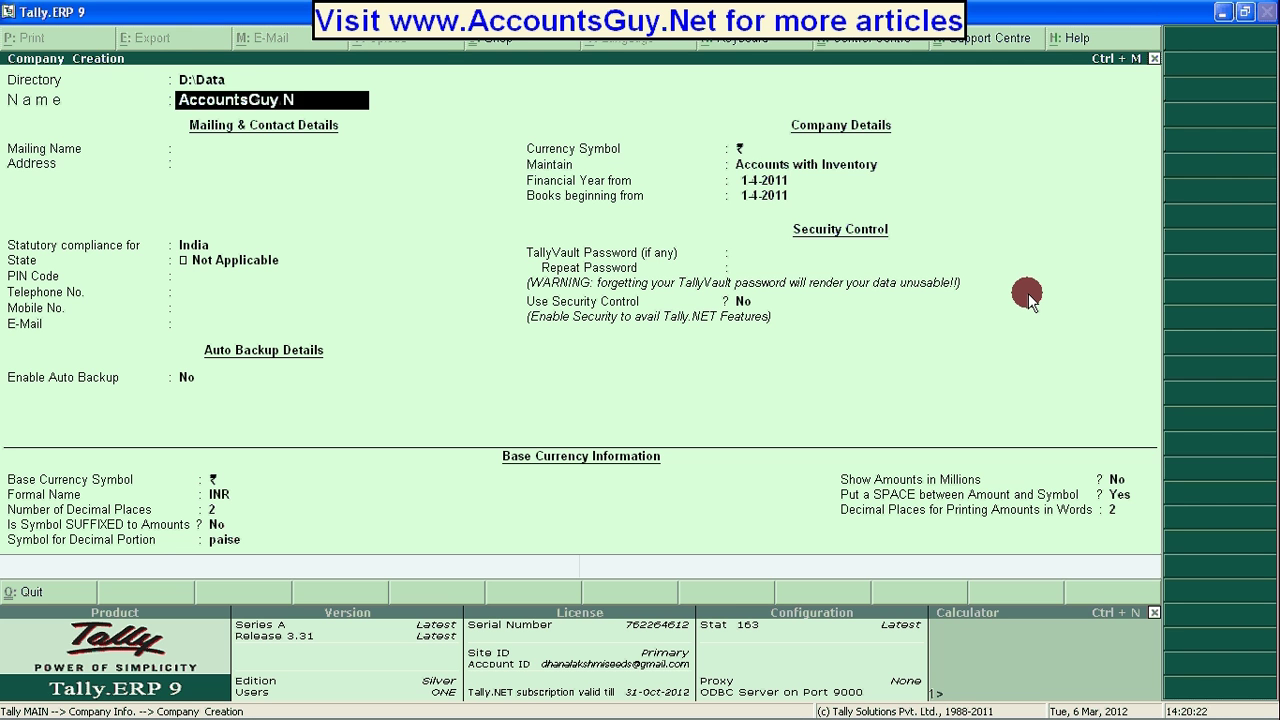
key("Return")
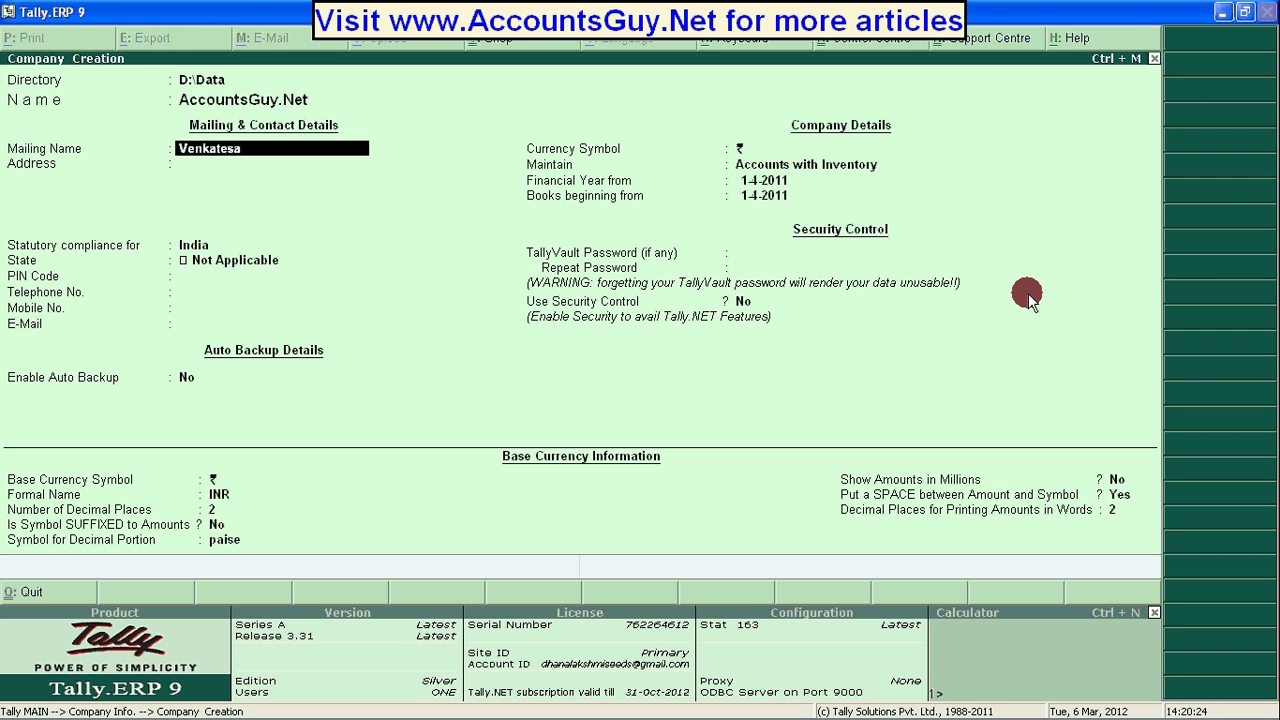
key("Return")
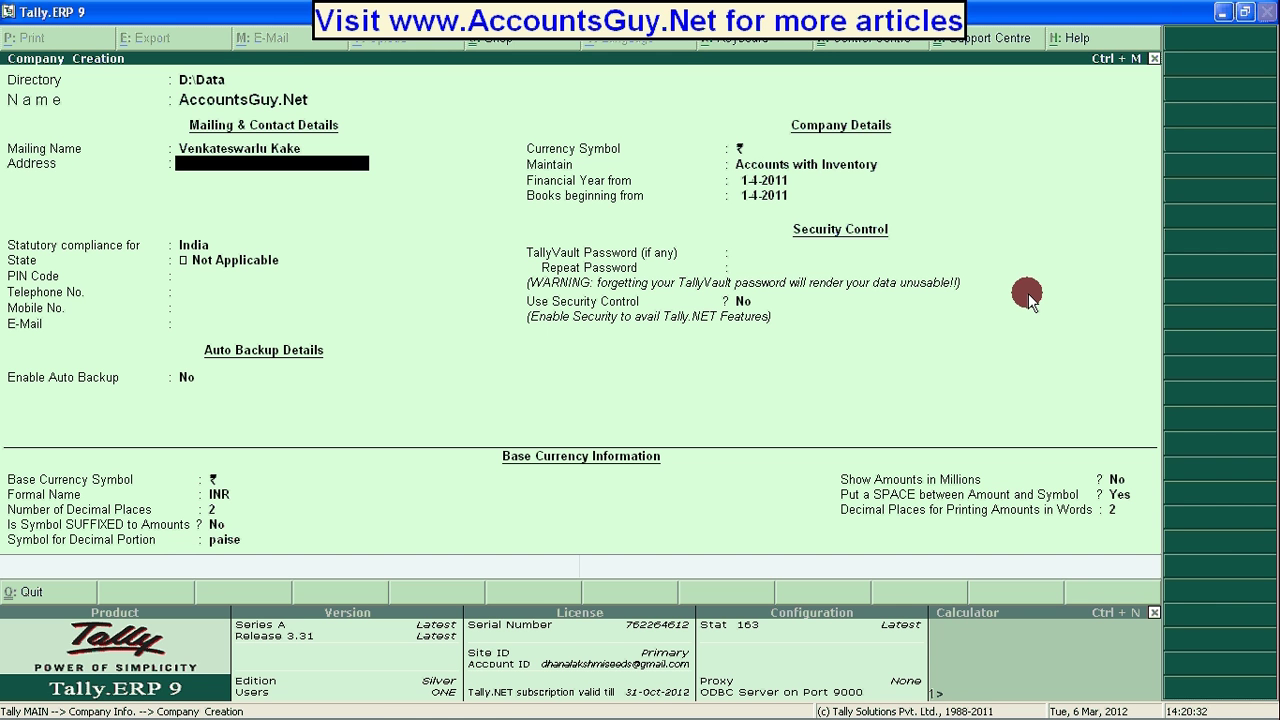
Fill in the four-line postal address and move on to the country.
key("Return")
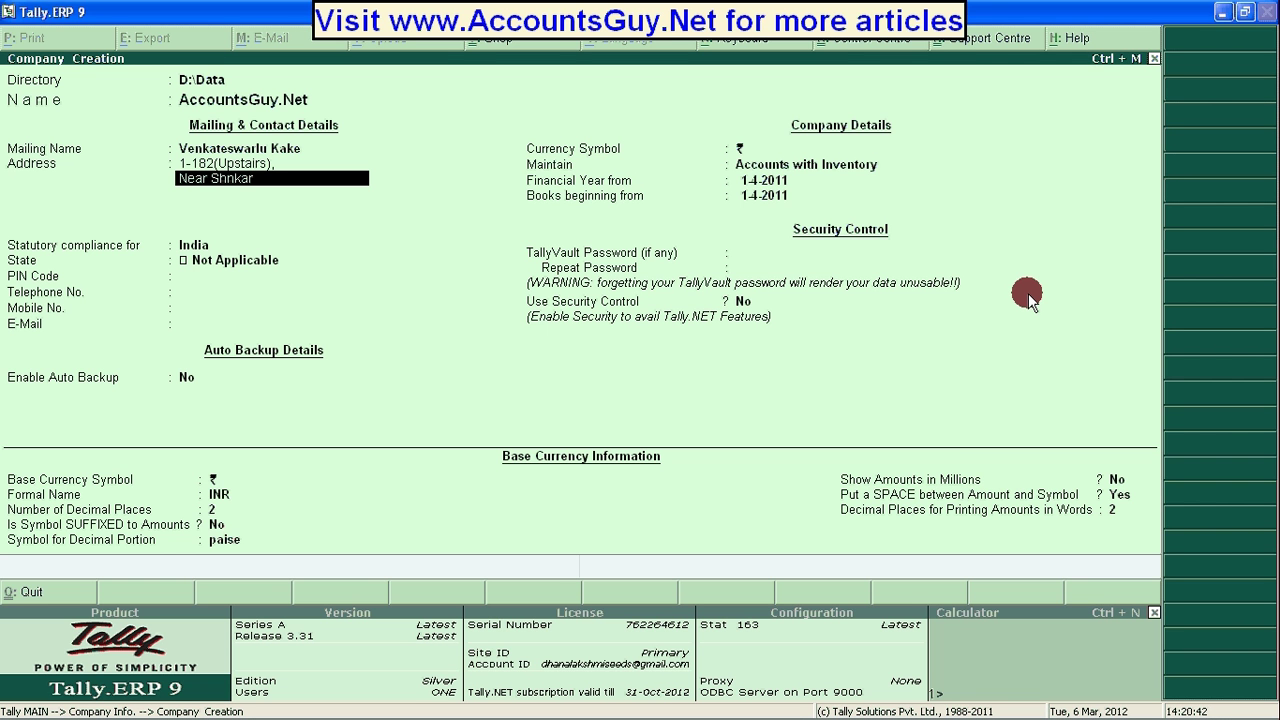
key("Return")
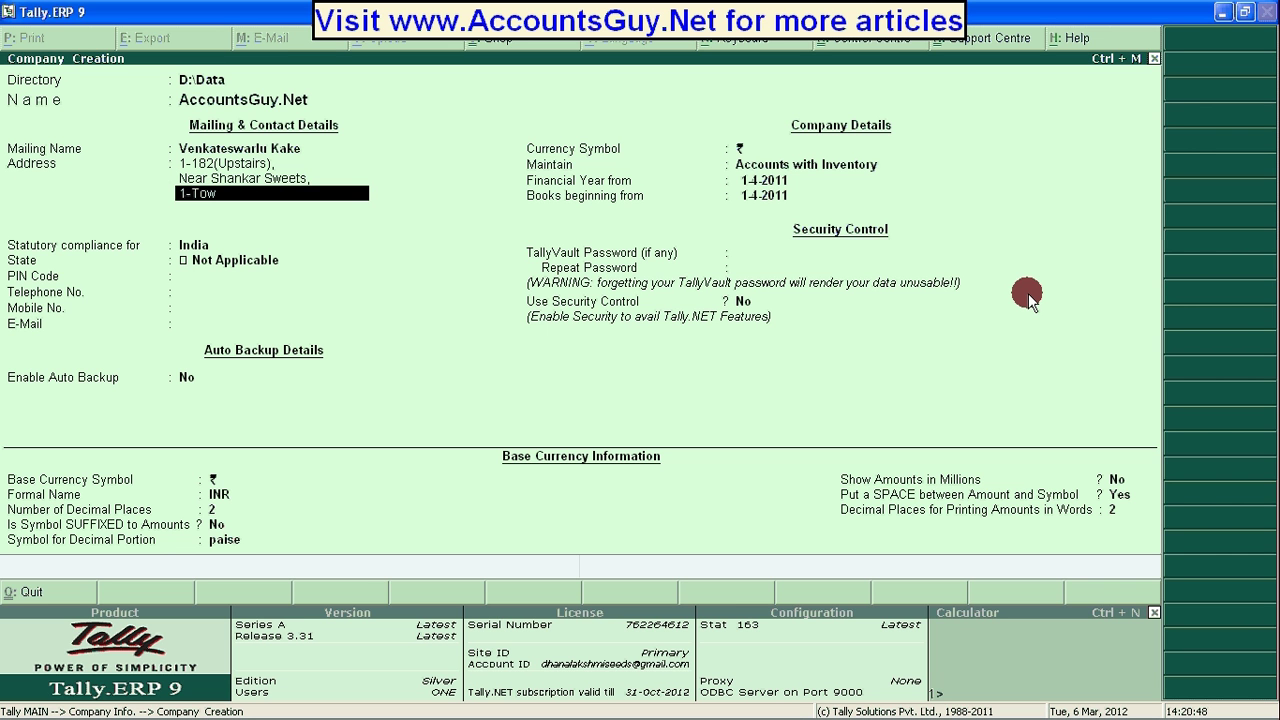
key("Return")
key("Return")
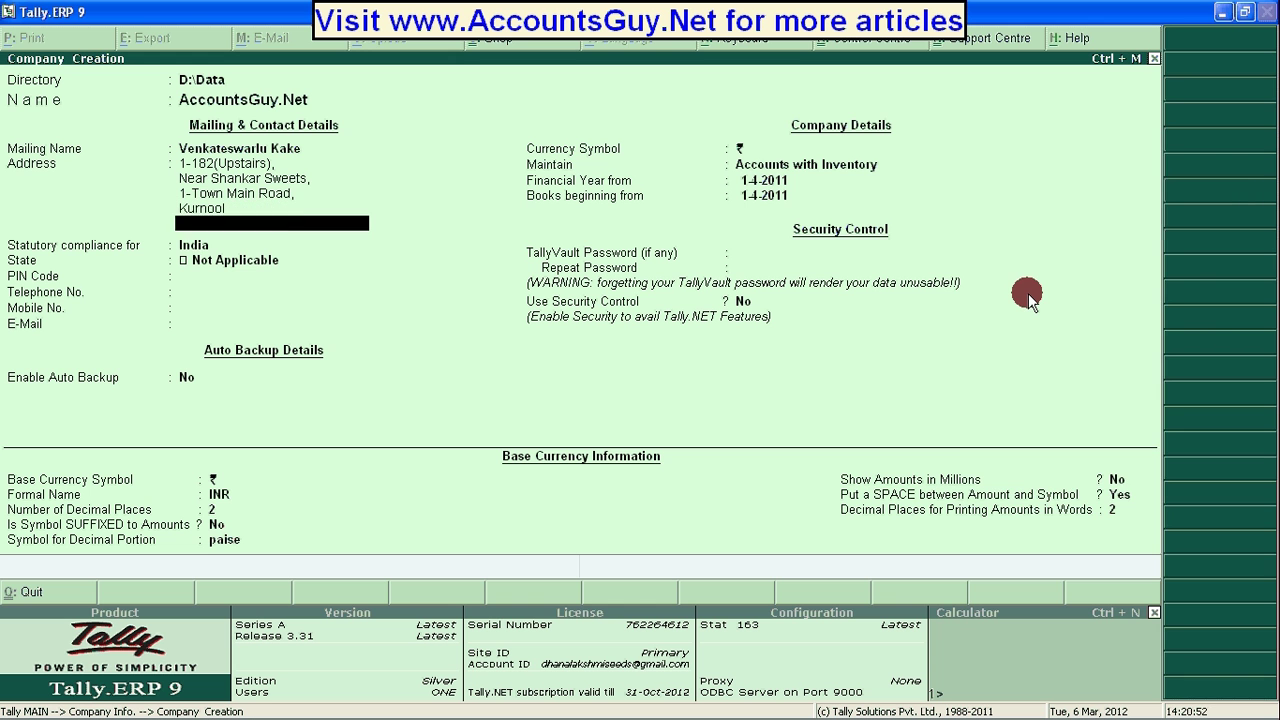
key("Return")
Keep India, choose Andhra Pradesh as the state and enter the PIN code.
key("Return")
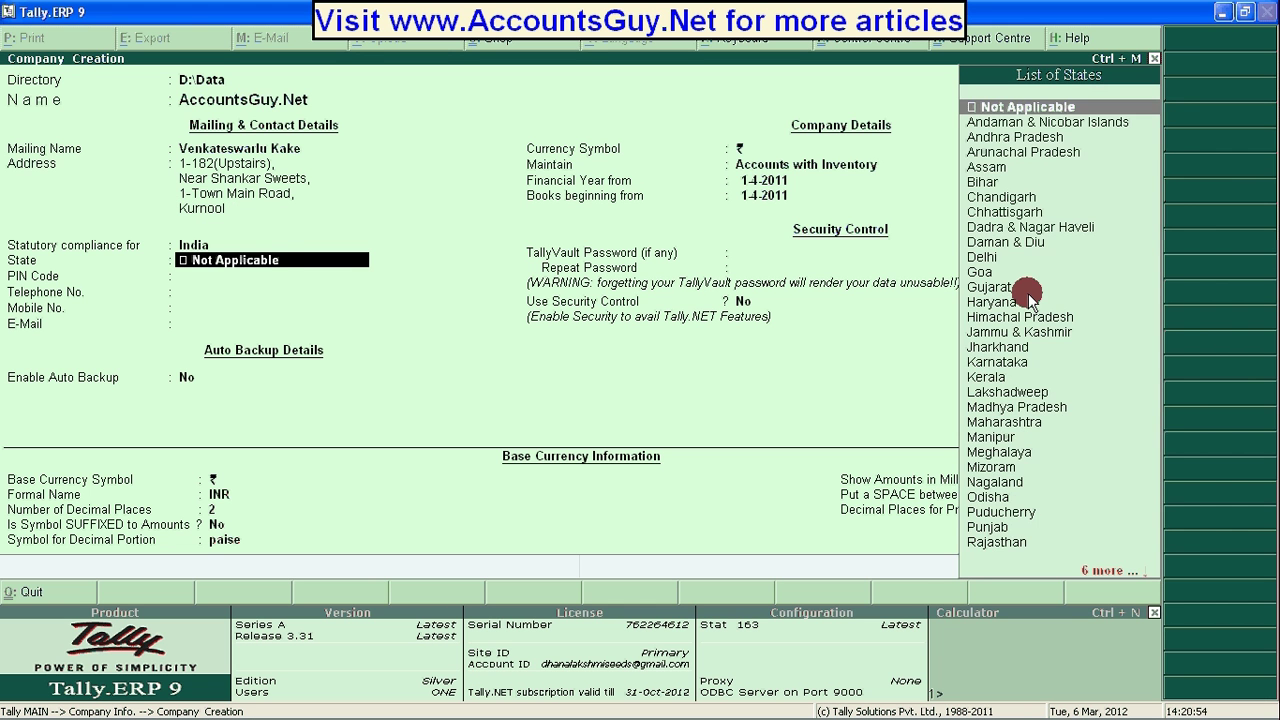
type("Ana")
key("BackSpace")
key("Down")
key("Return")
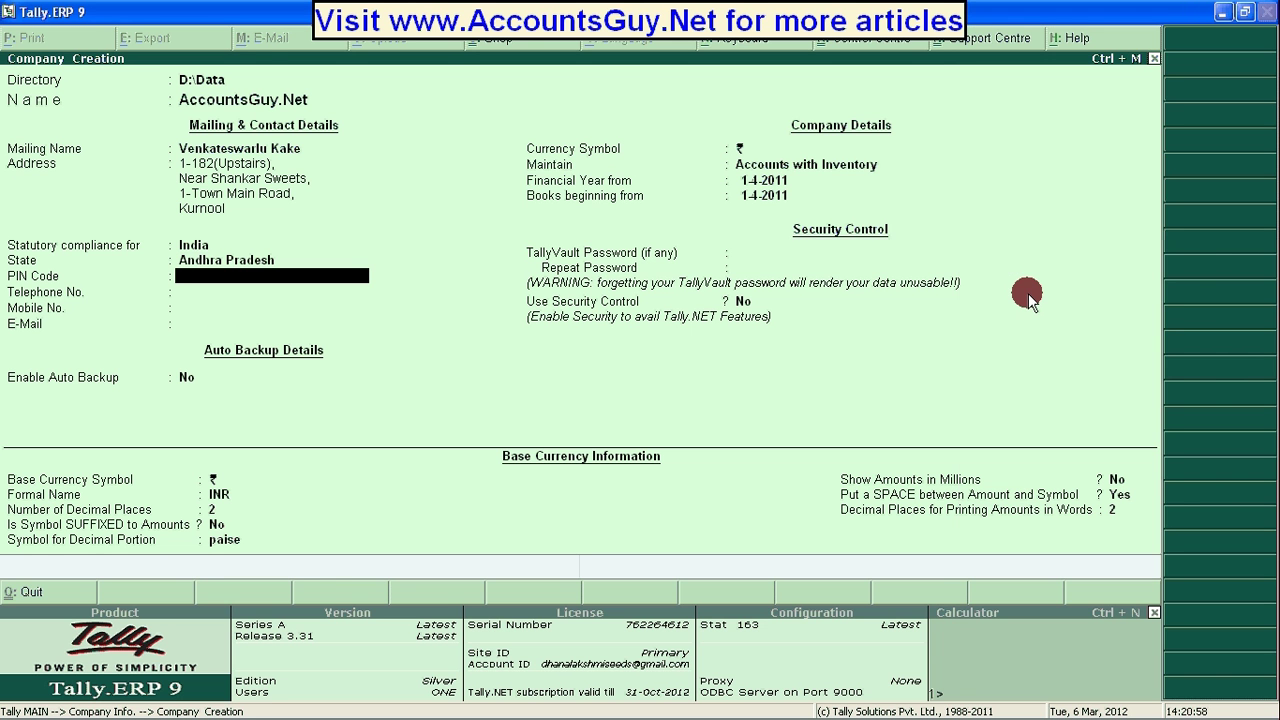
type("518001")
key("Return")
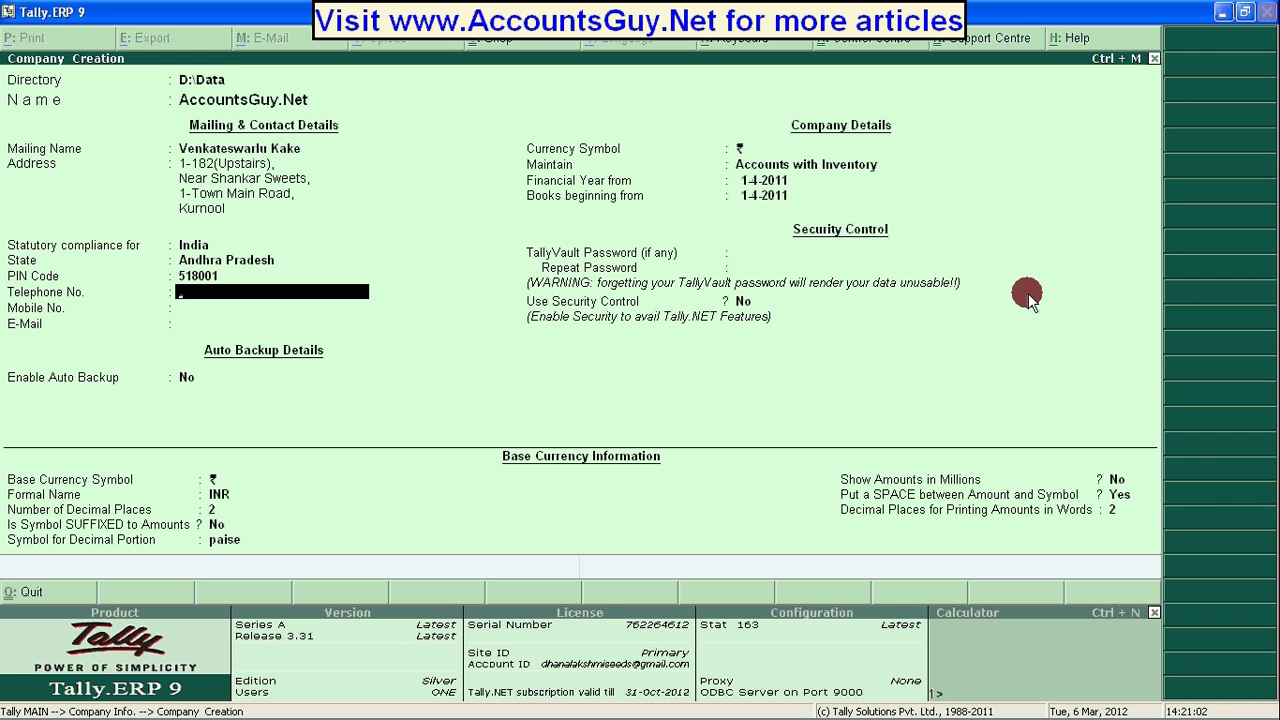
key("Return")
key("Return")
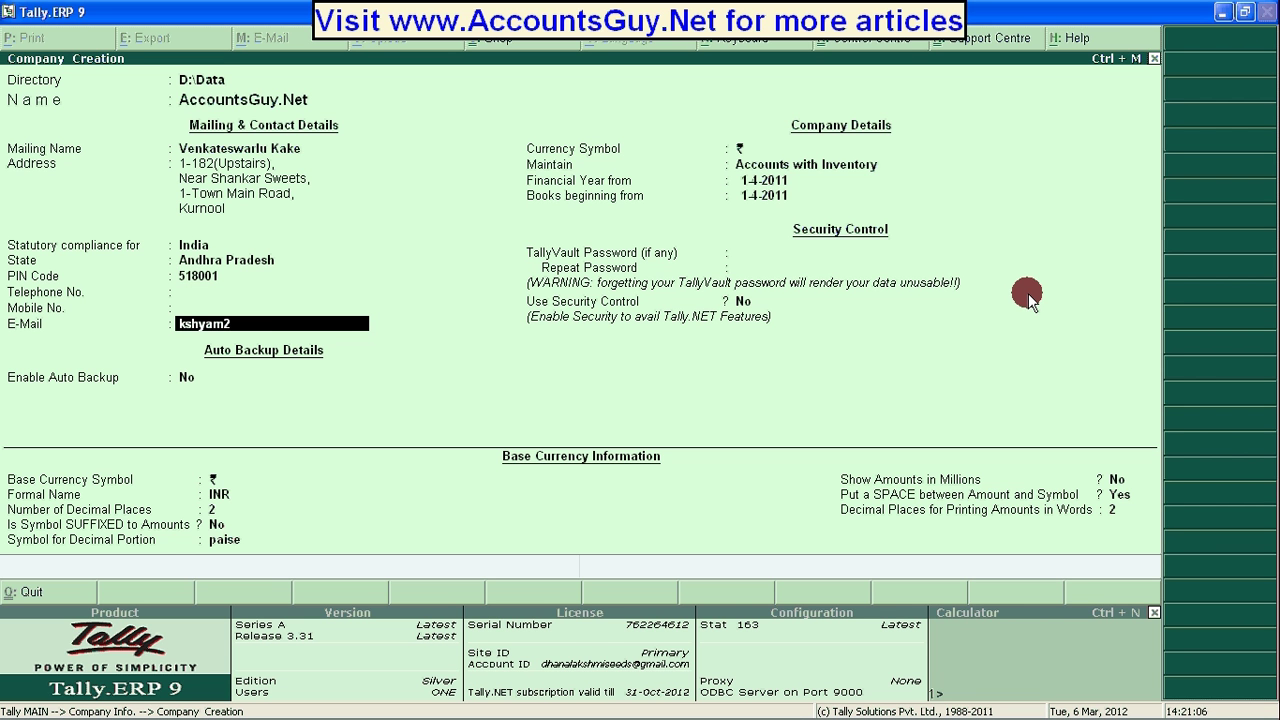
Enter the company e-mail address and set Enable Auto Backup to Yes.
key("Up")
key("Up")
key("Down")
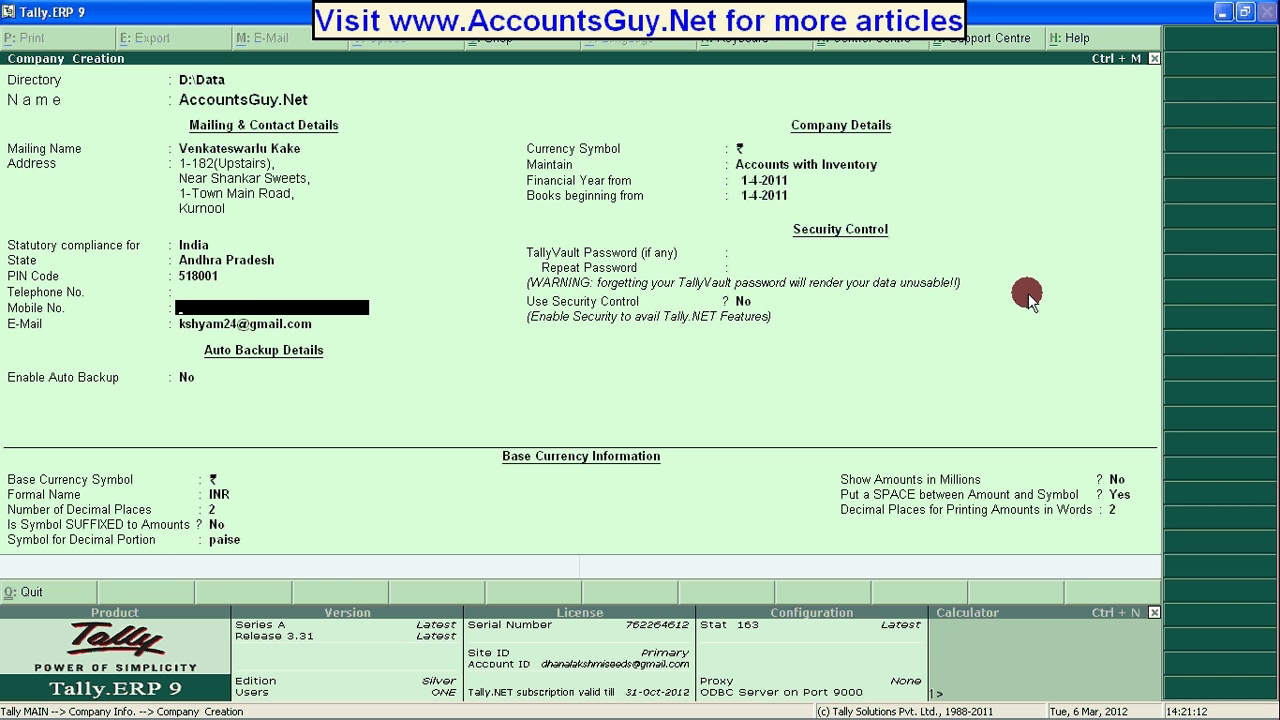
key("Down")
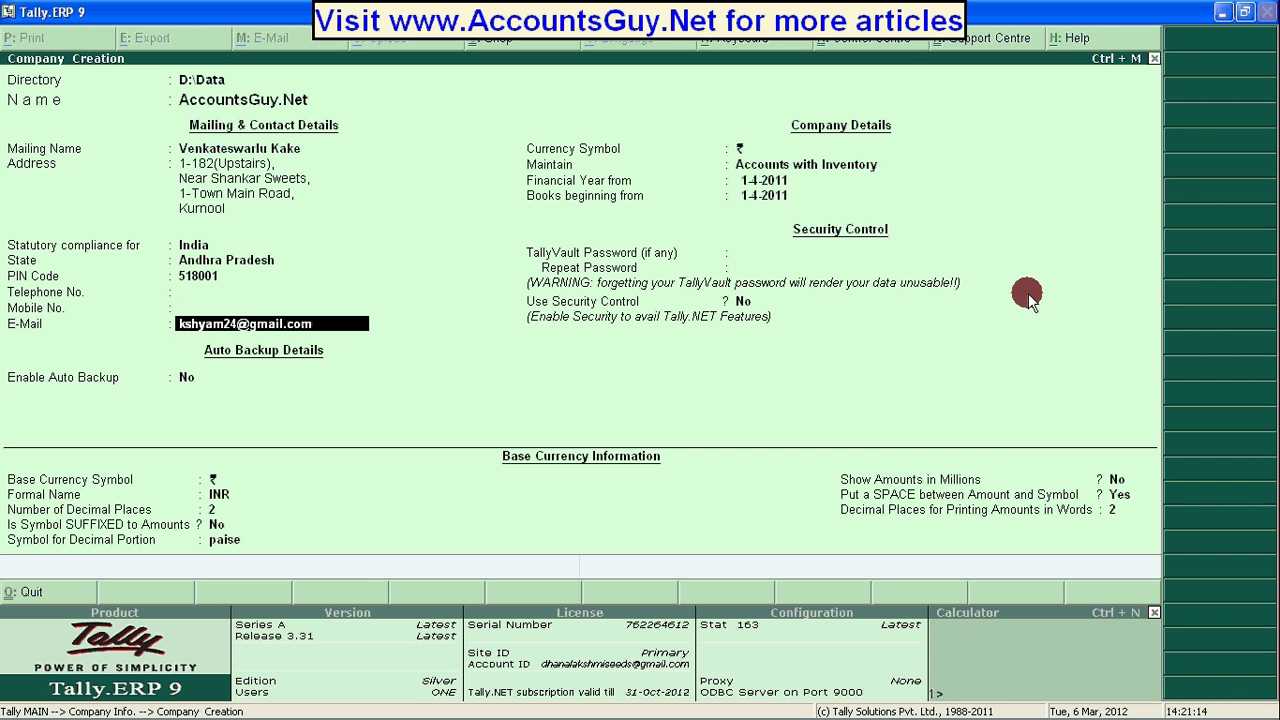
key("Return")
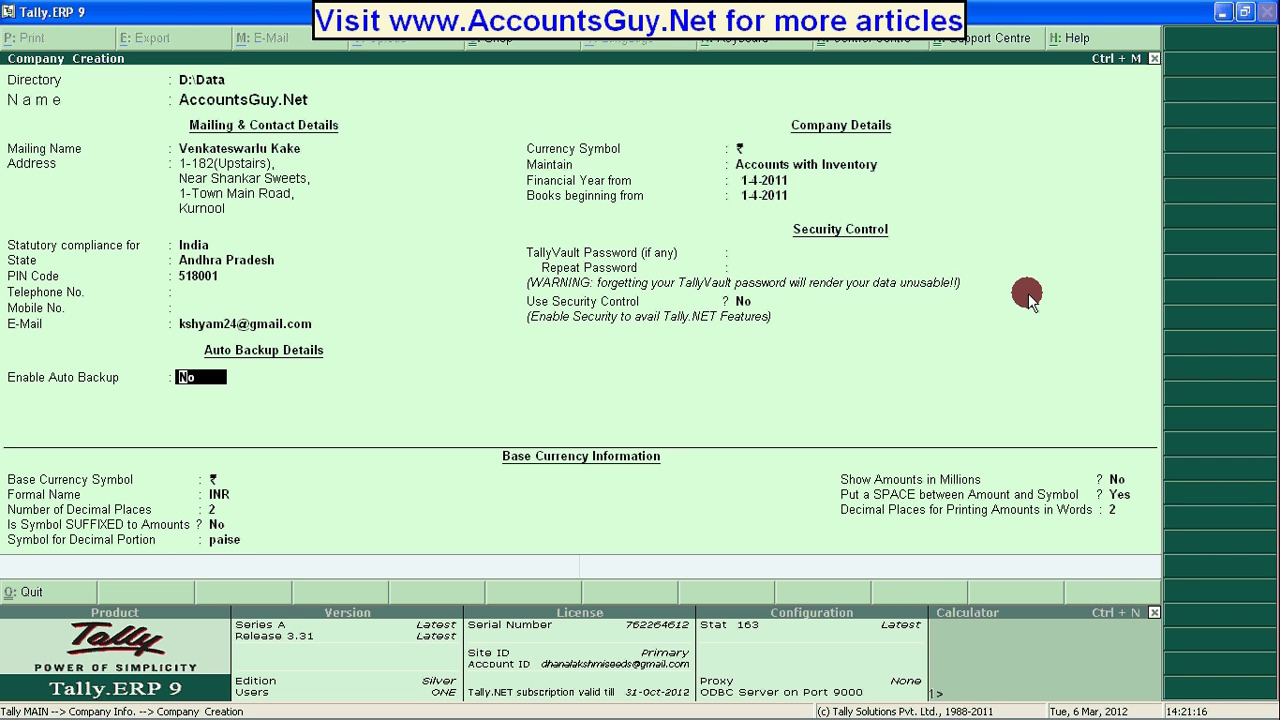
type("y")
key("Return")
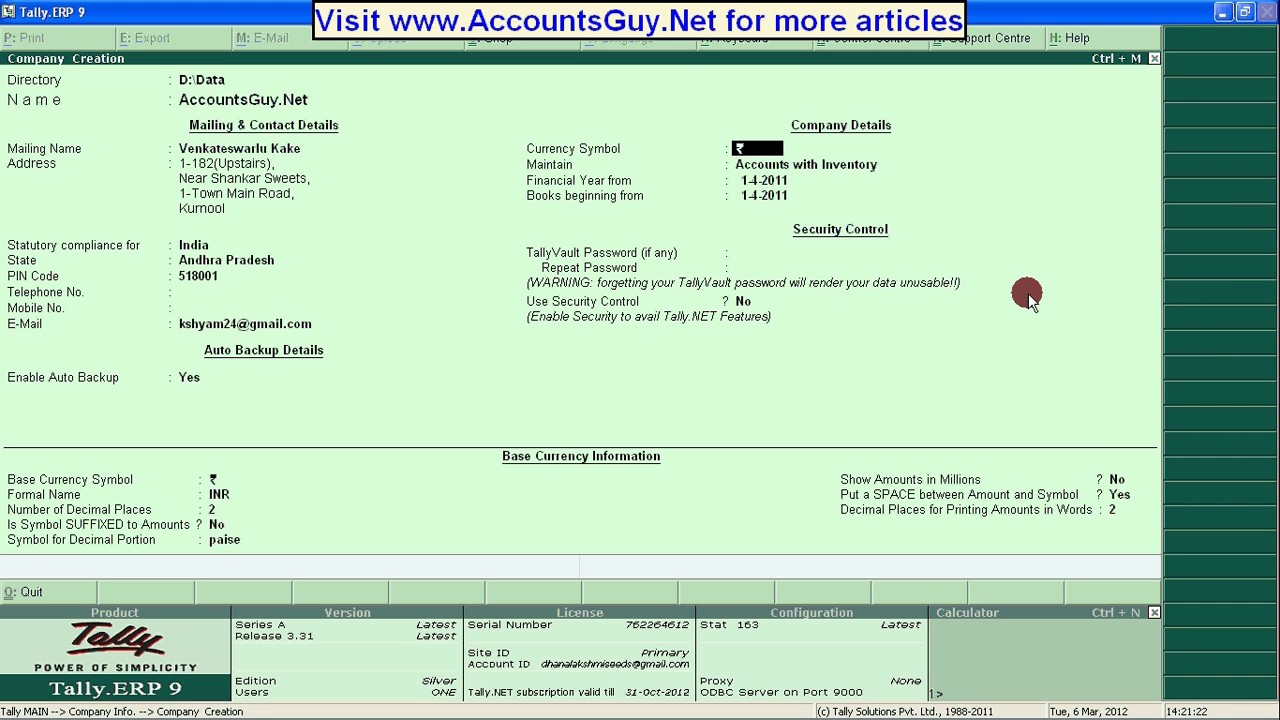
Keep Accounts with Inventory and the 1-4-2011 financial year, and set books beginning 6-3-2012.
key("Return")
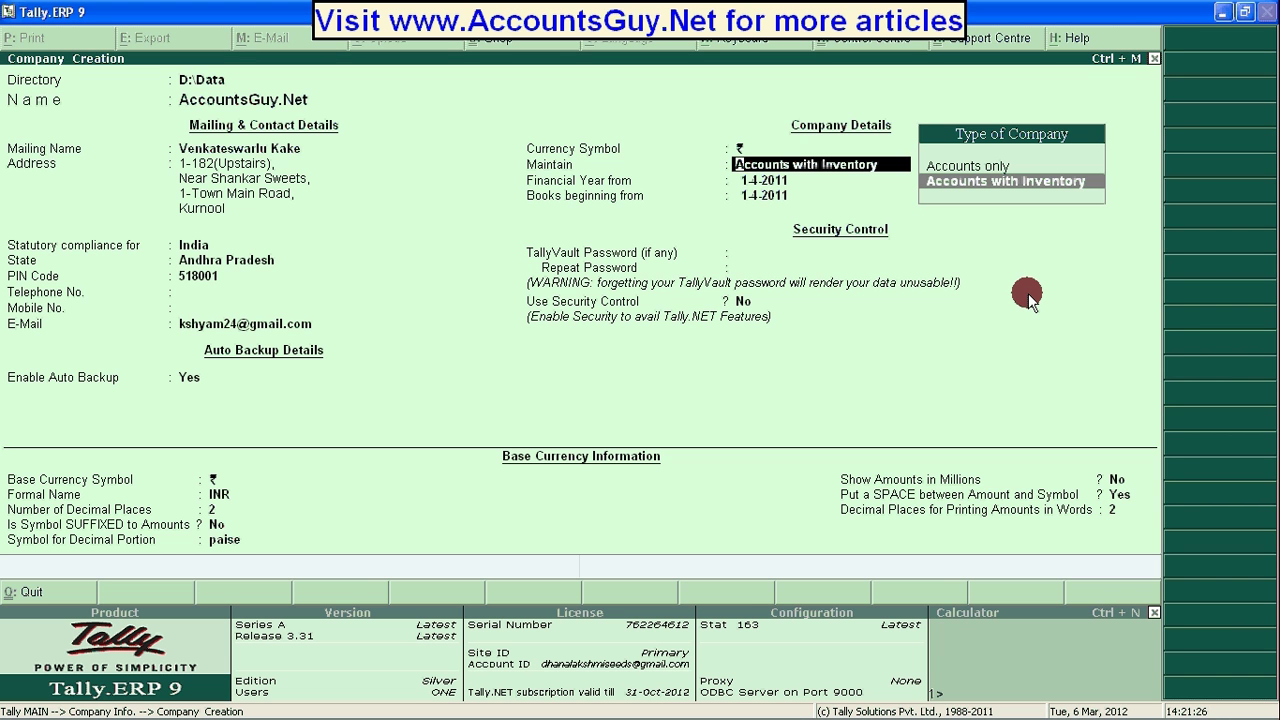
key("Return")
key("BackSpace")
key("Up")
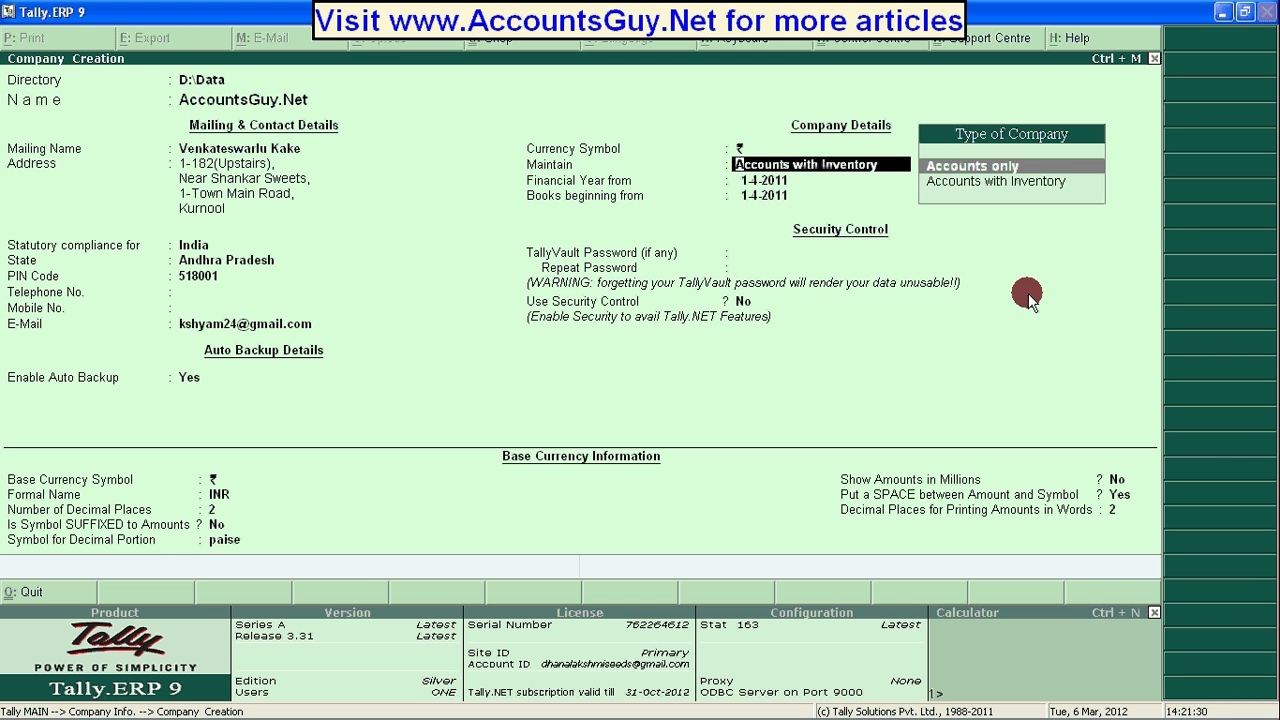
key("Down")
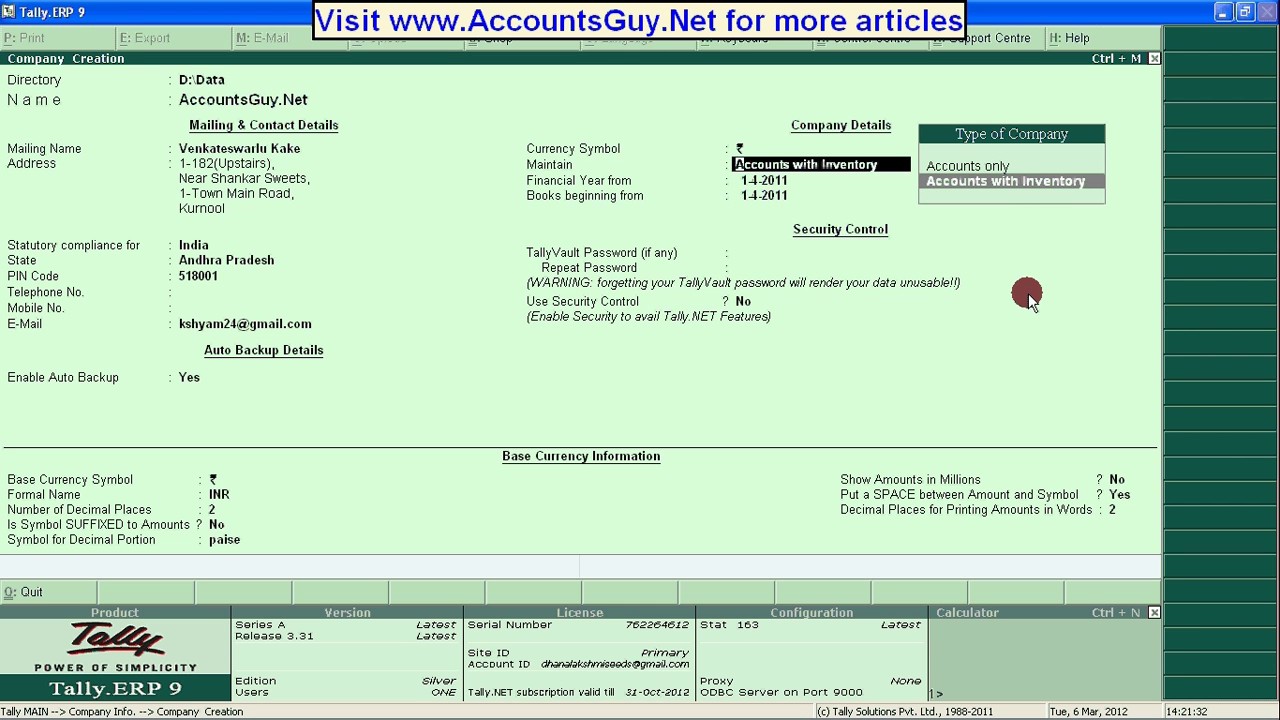
key("Return")
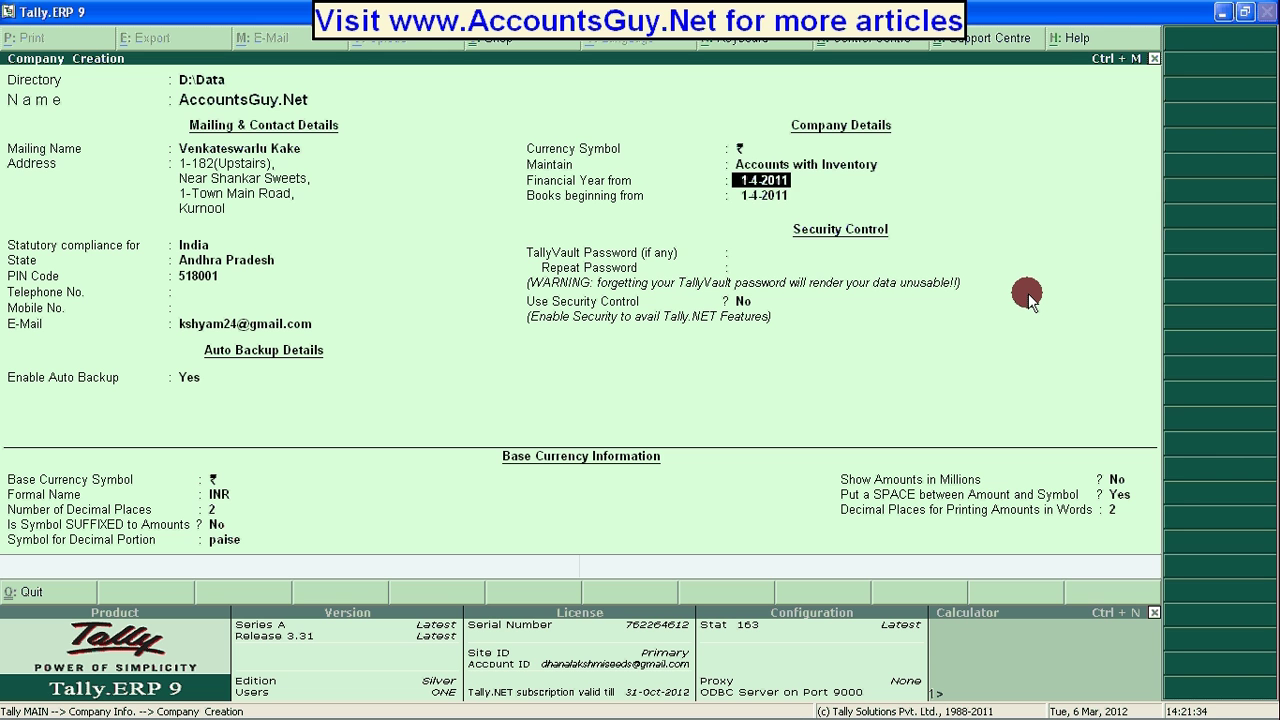
key("Return")
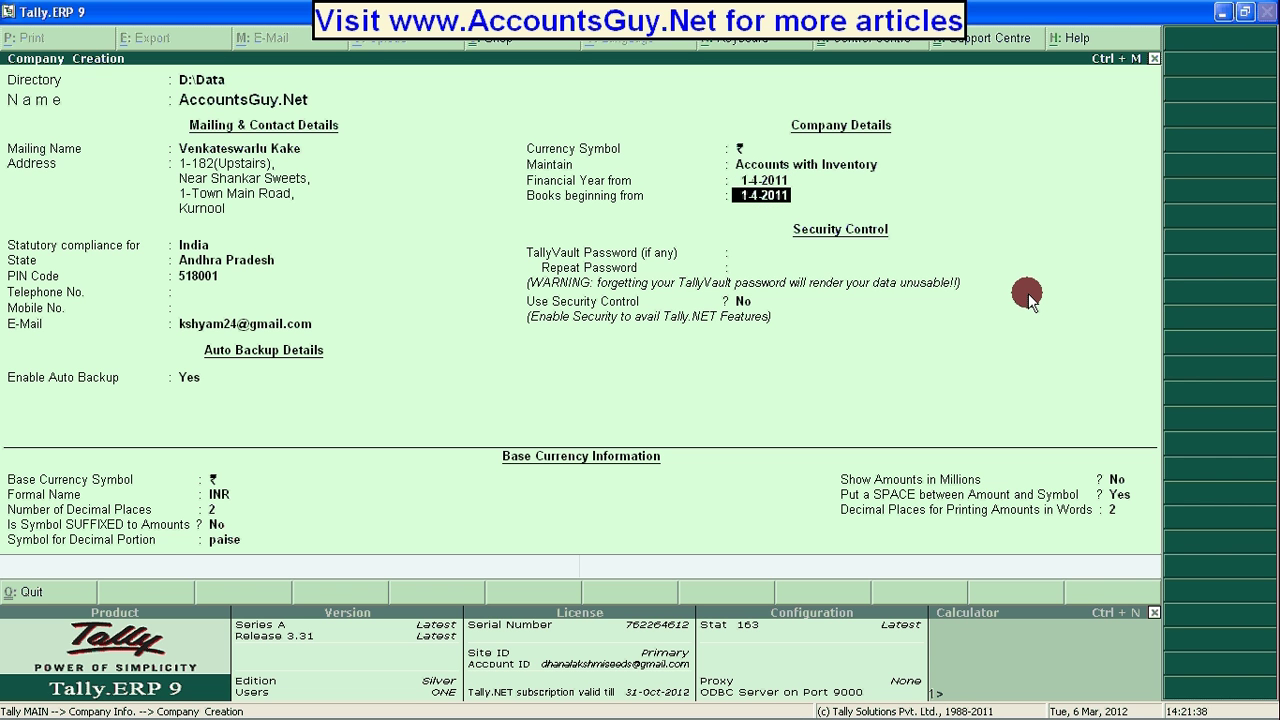
type("6-3-")
type("12")
key("Return")
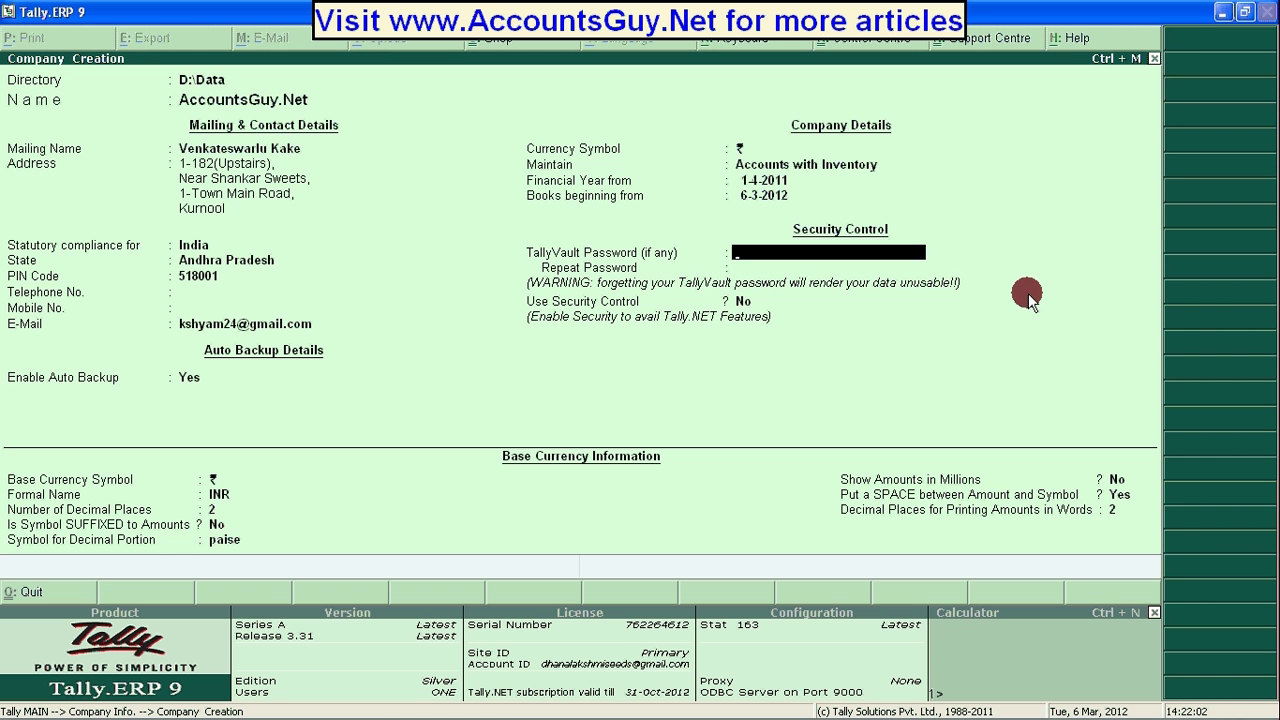
Turn on Security Control with the administrator name and password, dismissing the warning.
key("Return")
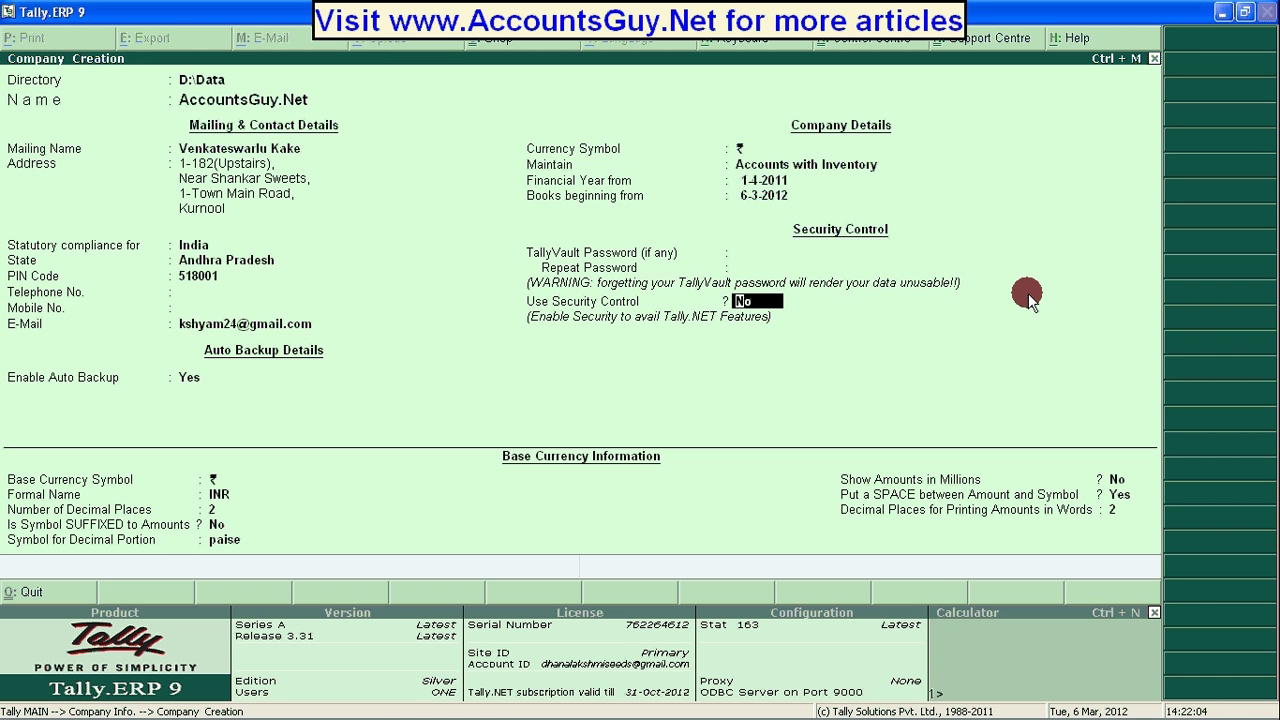
type("y")
key("Return")
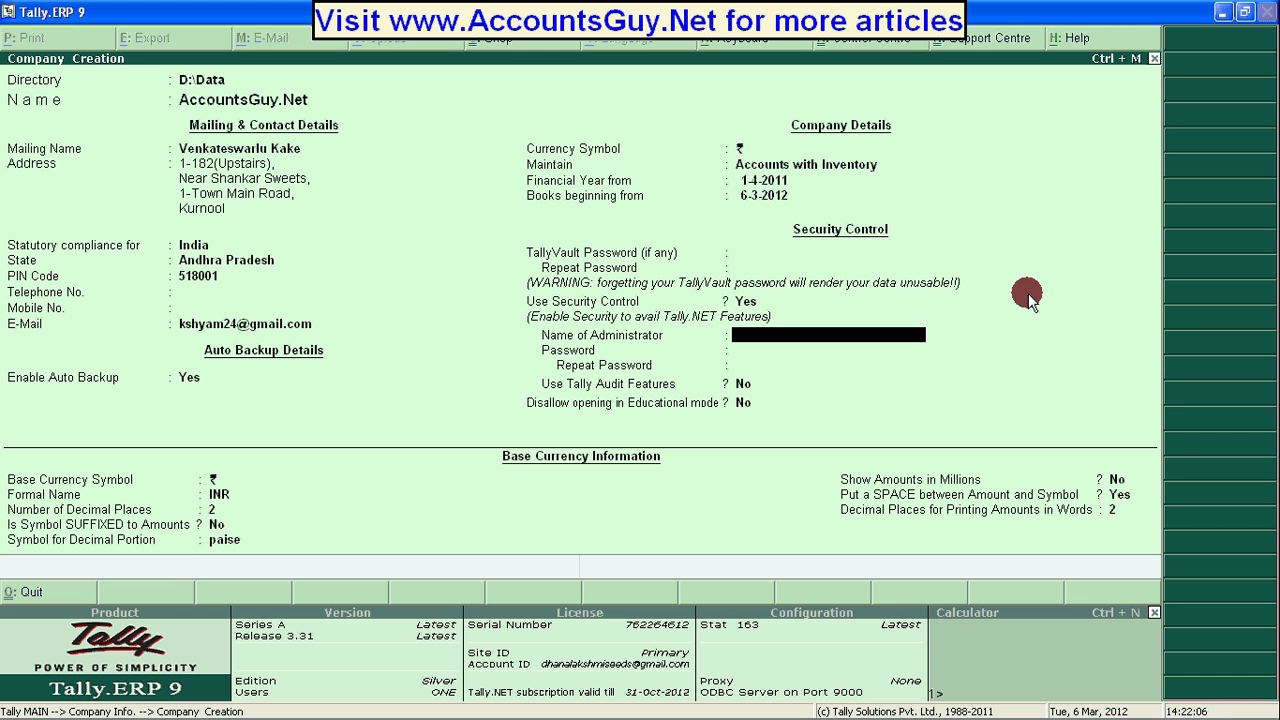
type("Venkatesh")
key("Return")
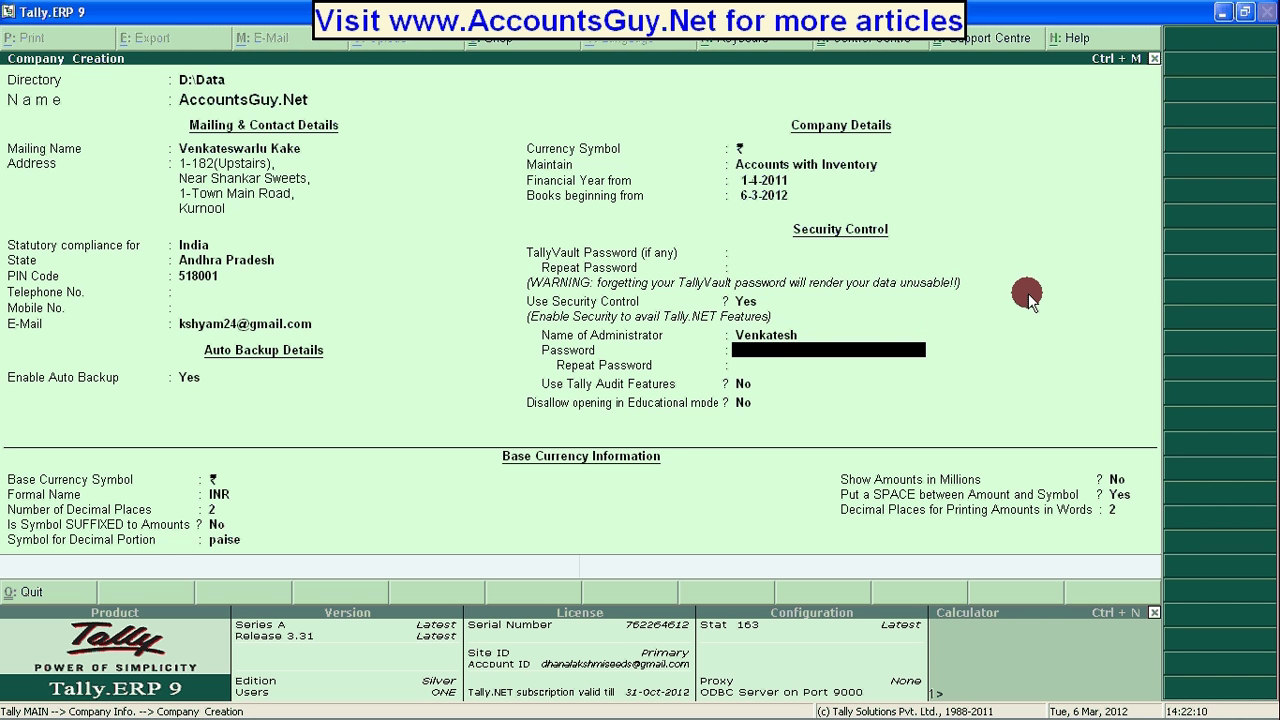
key("BackSpace")
type("Venkatesh")
key("Return")
type("aaa")
key("Return")
type("a")
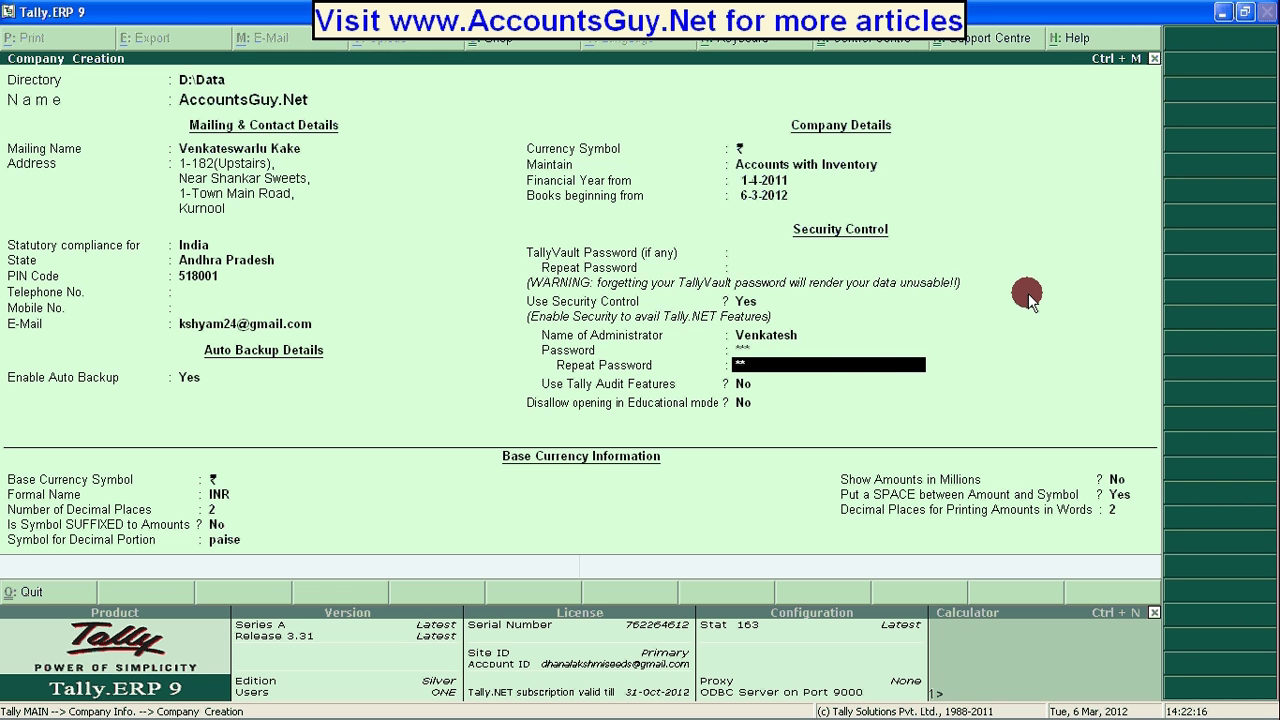
key("Return")
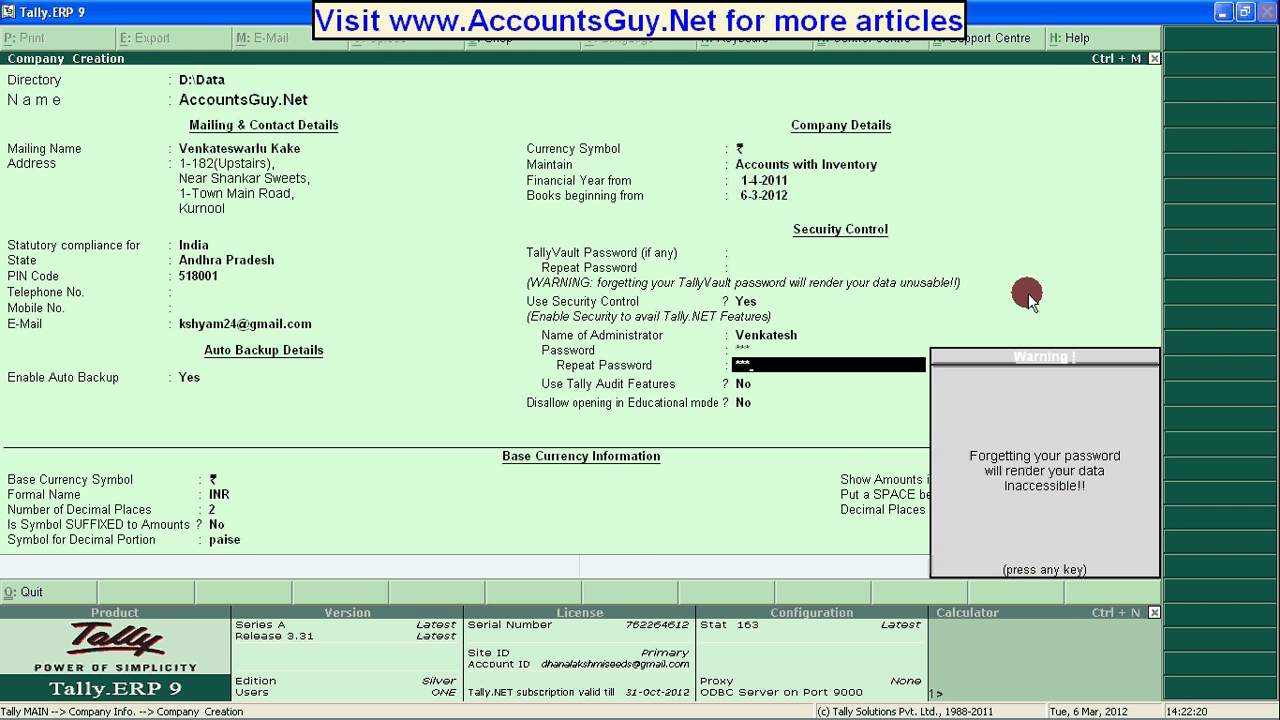
key("Return")
Set Use Tally Audit Features to Yes and advance to the base currency settings.
type("y")
key("Return")
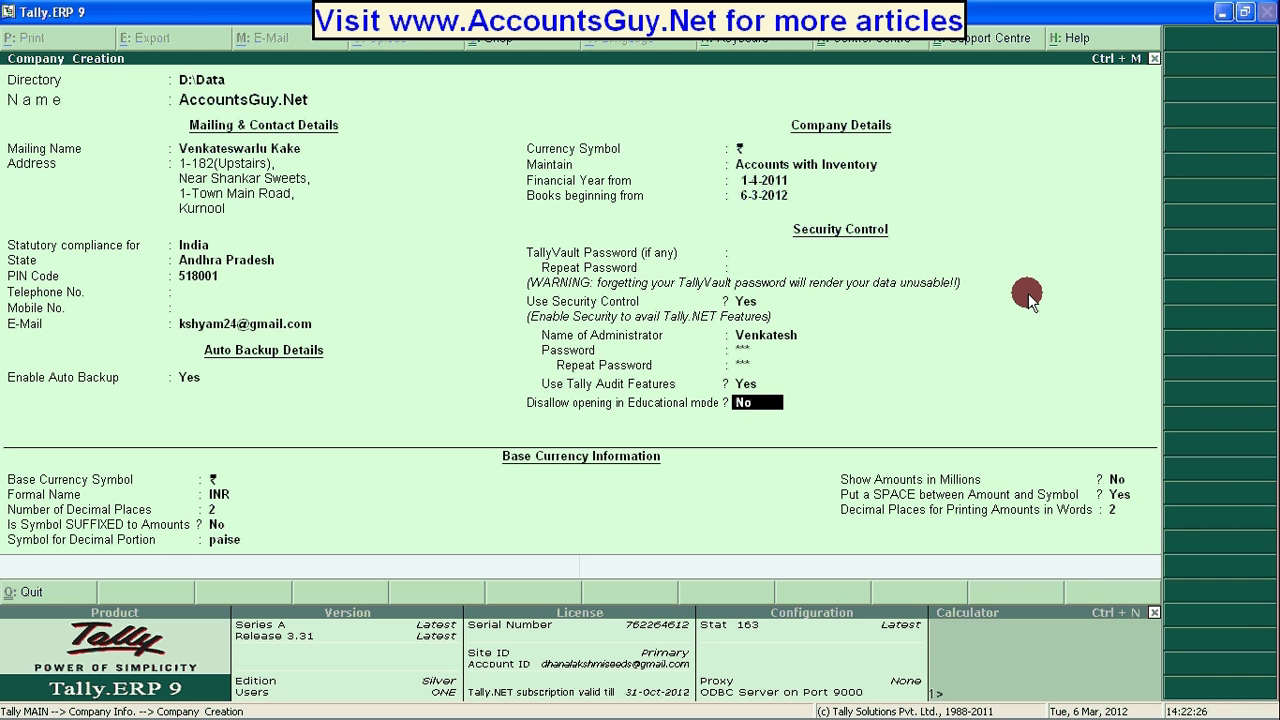
key("Return")
key("BackSpace")
key("Return")
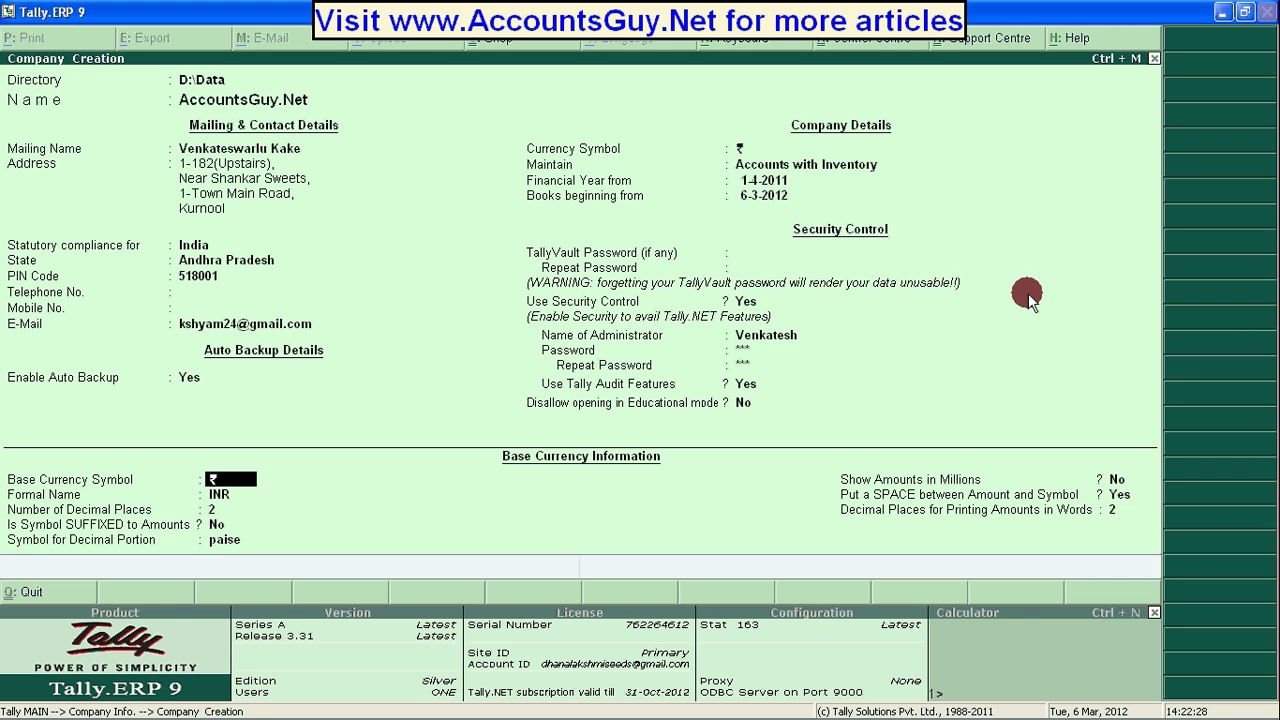
Keep the ₹ symbol and INR name, set 0 decimal places and suffix the symbol.
key("Return")
key("BackSpace")
key("BackSpace")
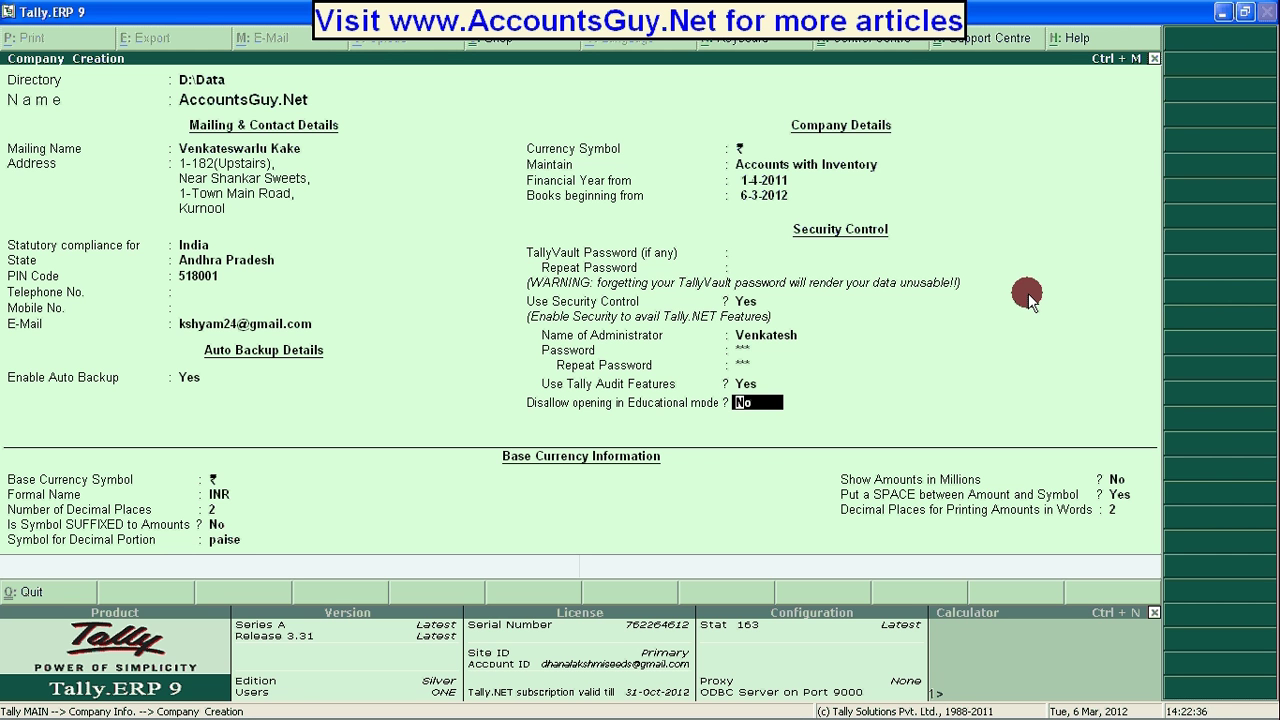
key("Return")
key("Return")
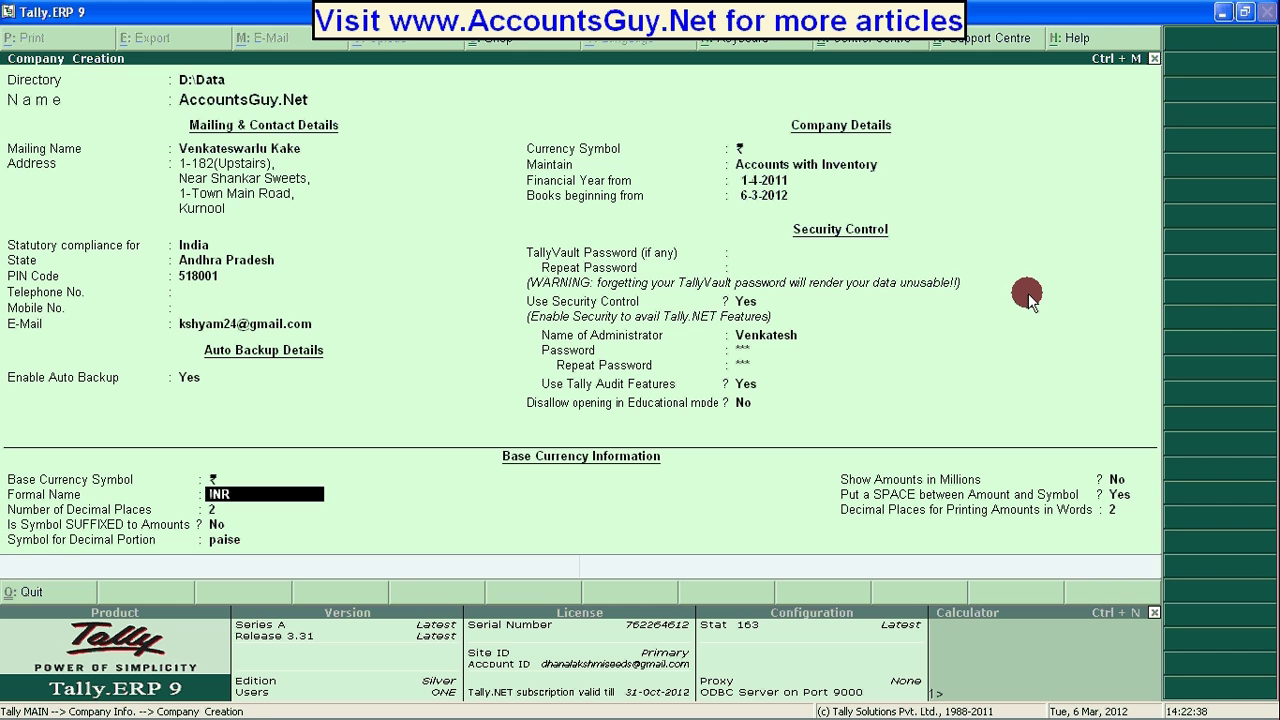
key("Return")
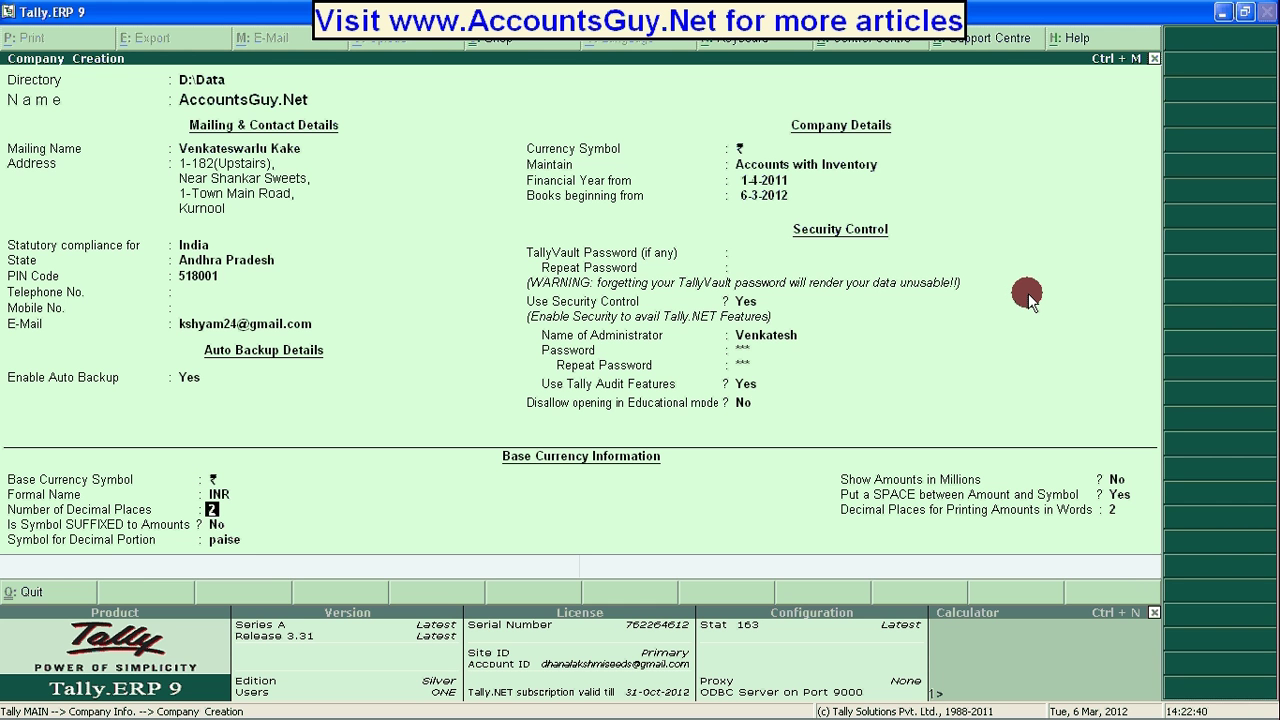
type("0")
key("Return")
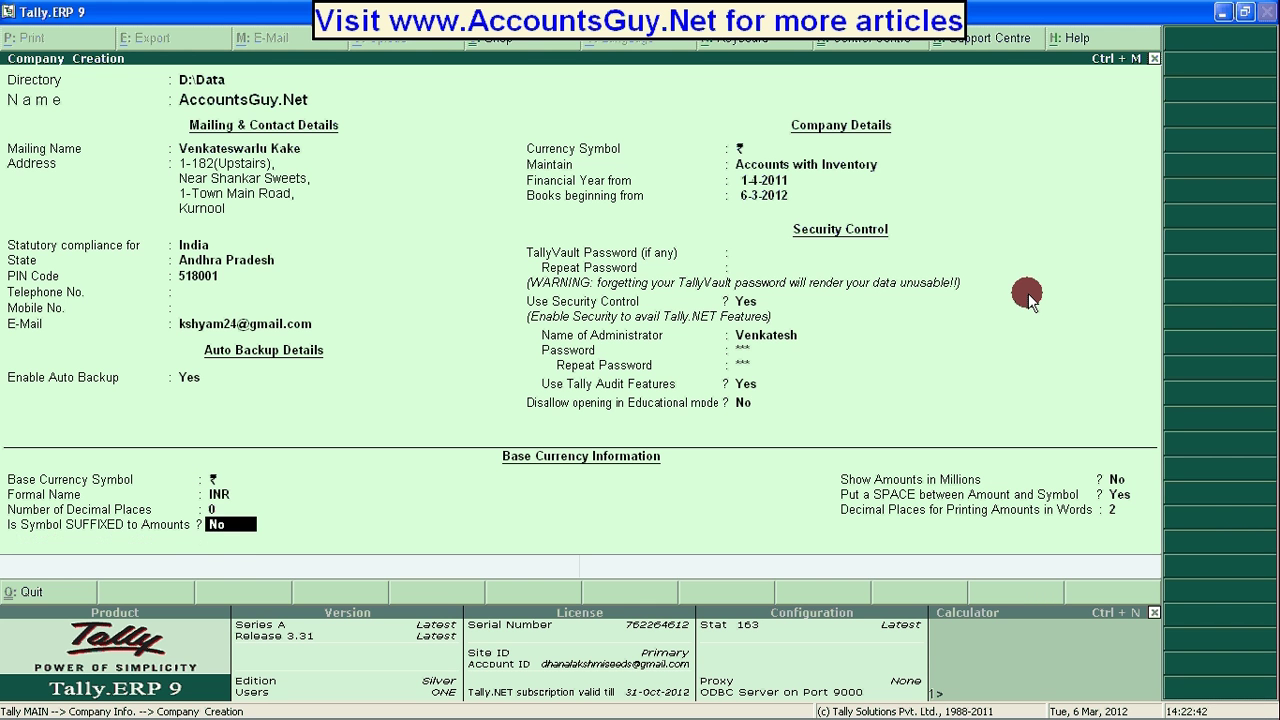
type("y")
key("Return")
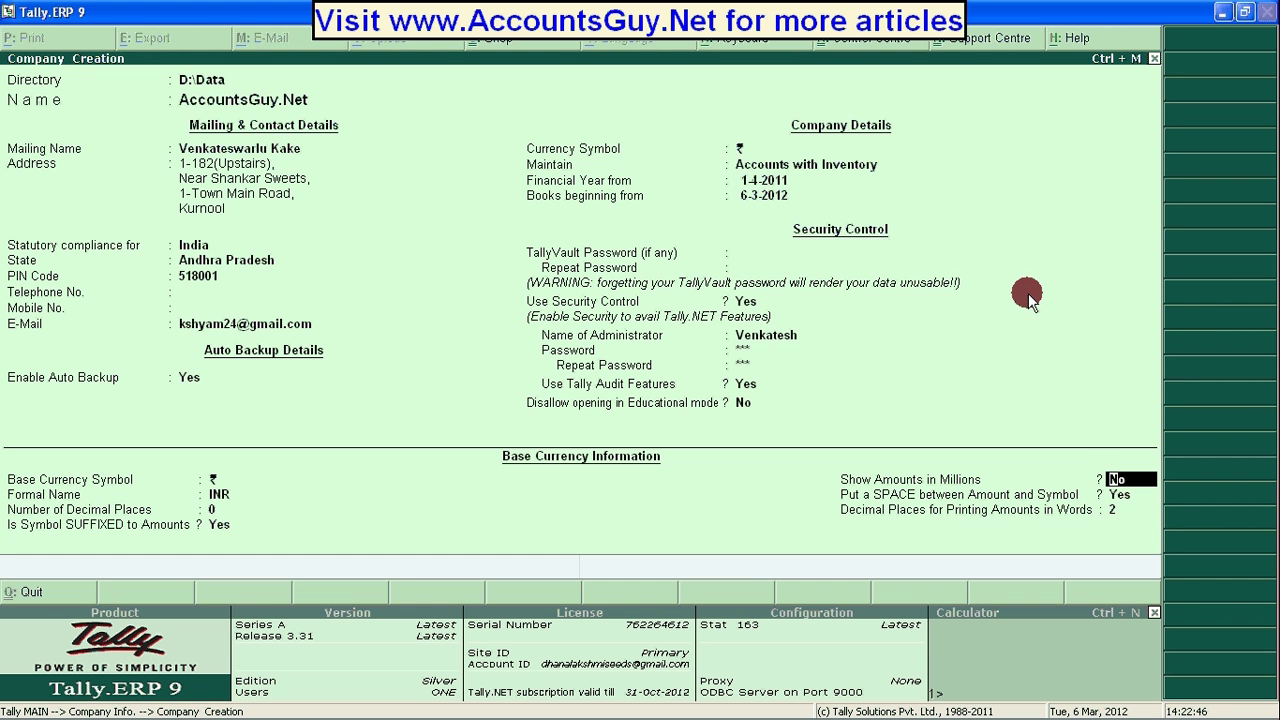
key("Return")
key("Return")
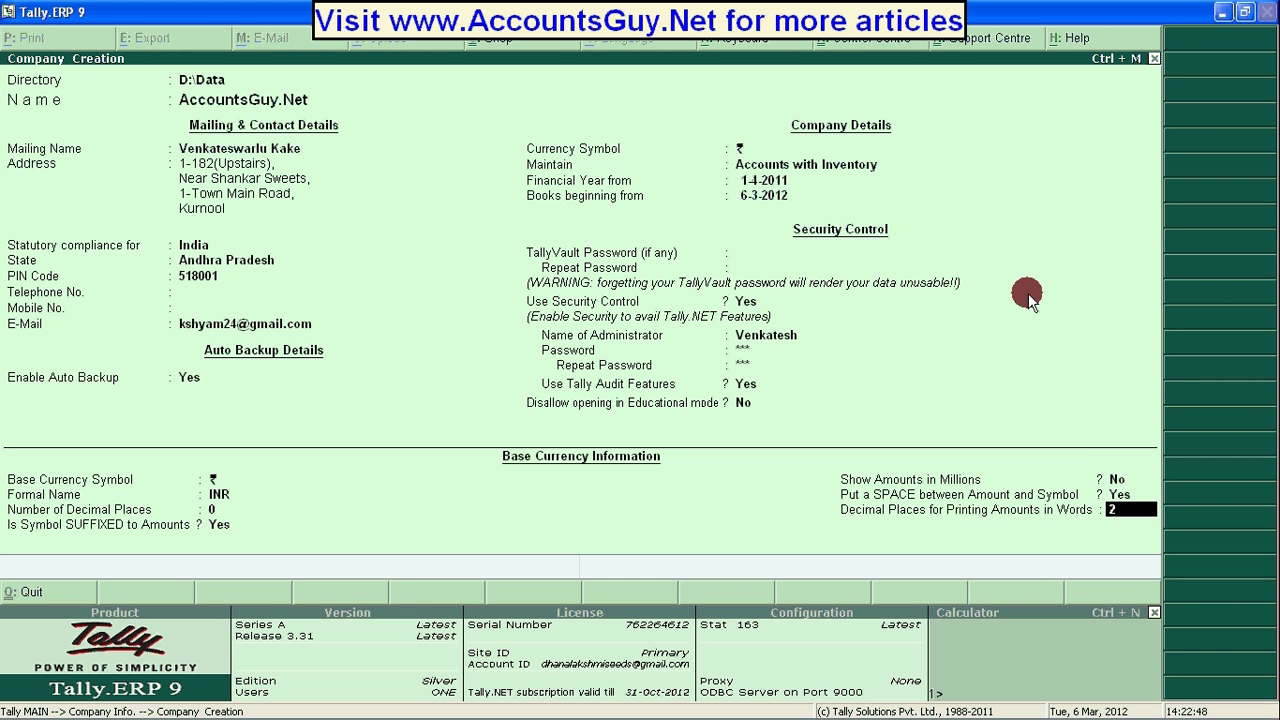
key("Return")
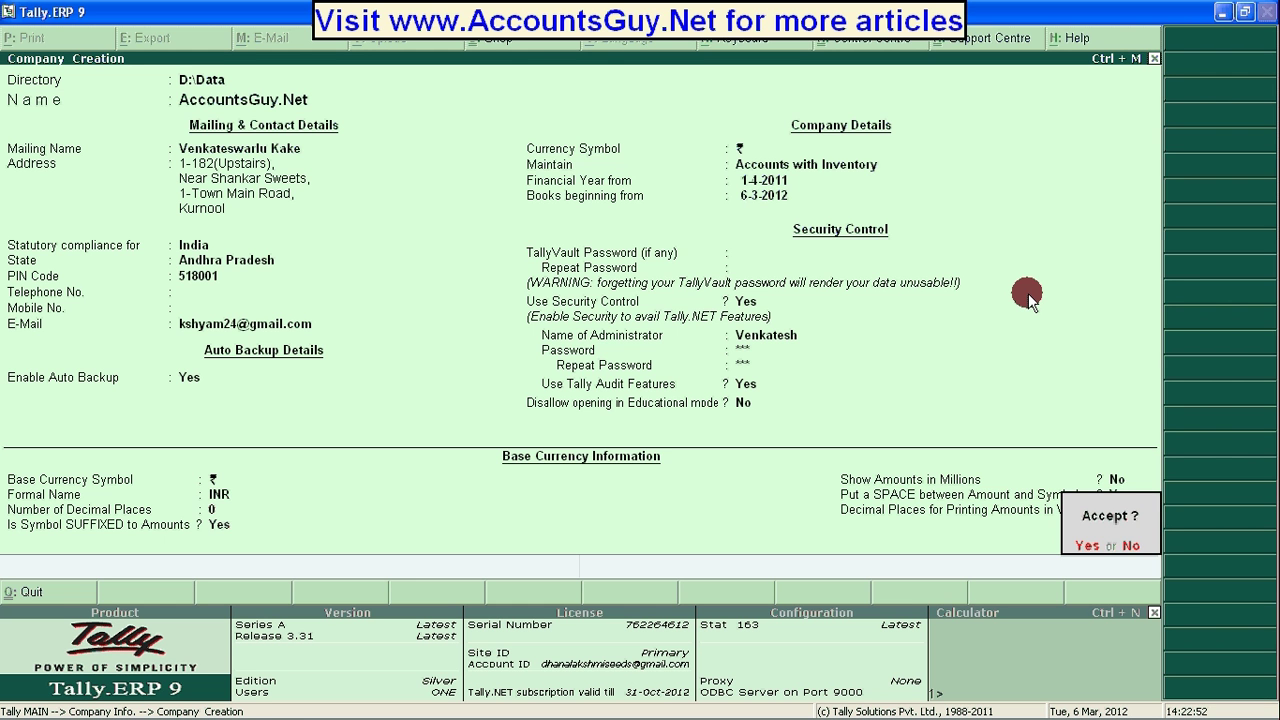
Accept the AccountsGuy.Net company and log in with the administrator's user name and password.
key("Return")
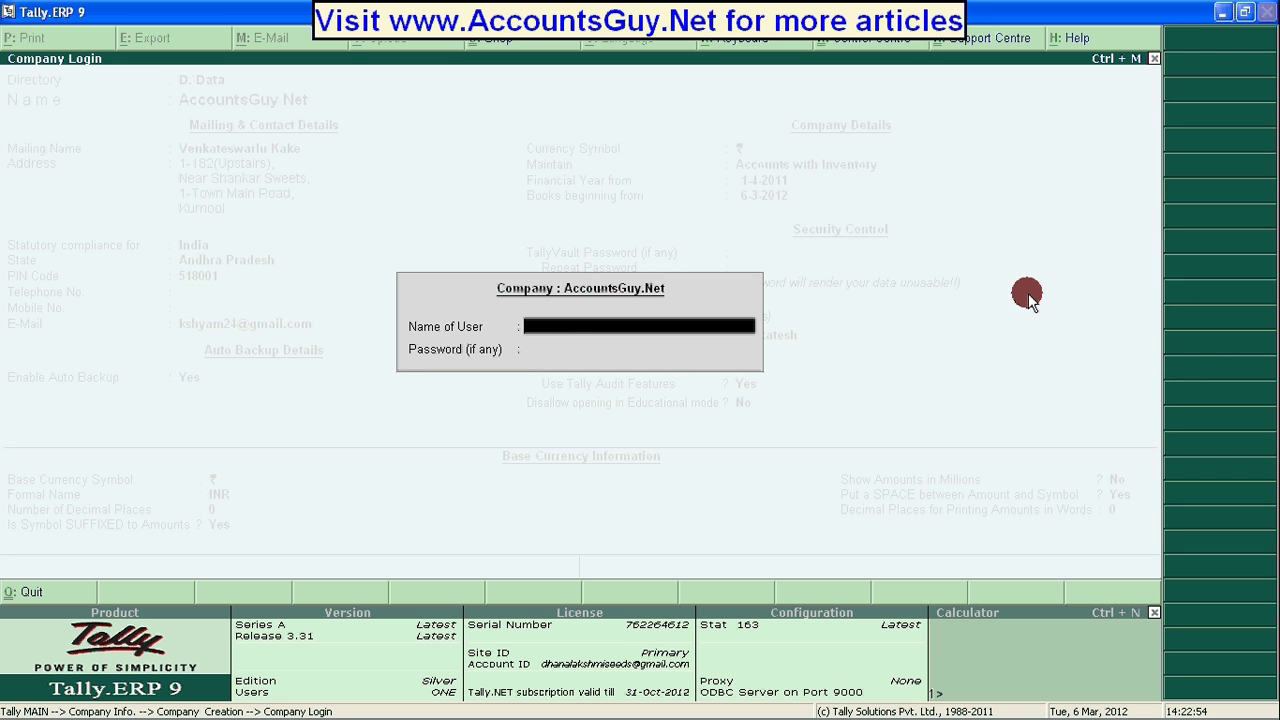
type("venkateh")
key("BackSpace")
type("sh")
key("Return")
type("****")
key("BackSpace")
key("BackSpace")
key("BackSpace")
key("BackSpace")
type("a")
key("Return")
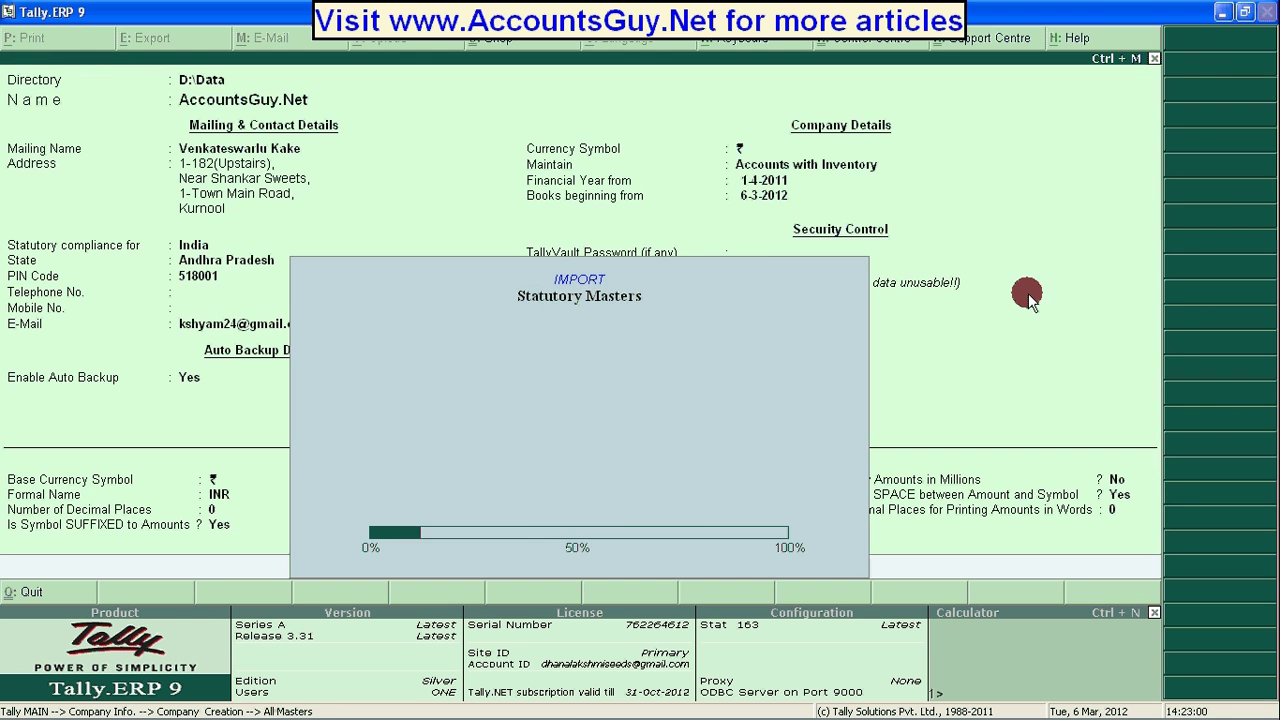